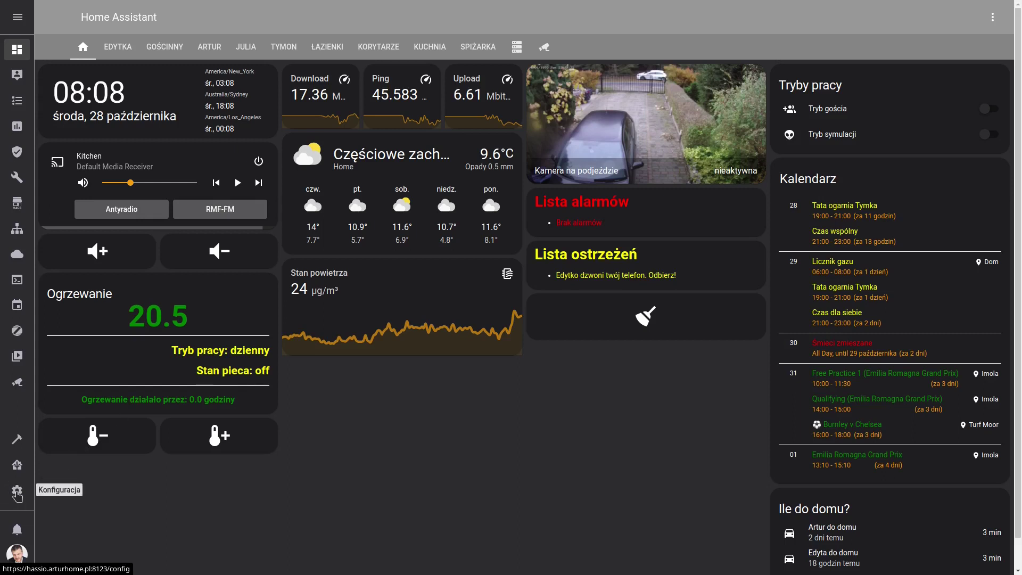
Open the ogrzewanie_tryb text helper from the helpers list and examine its name and icon settings.
click(17, 492)
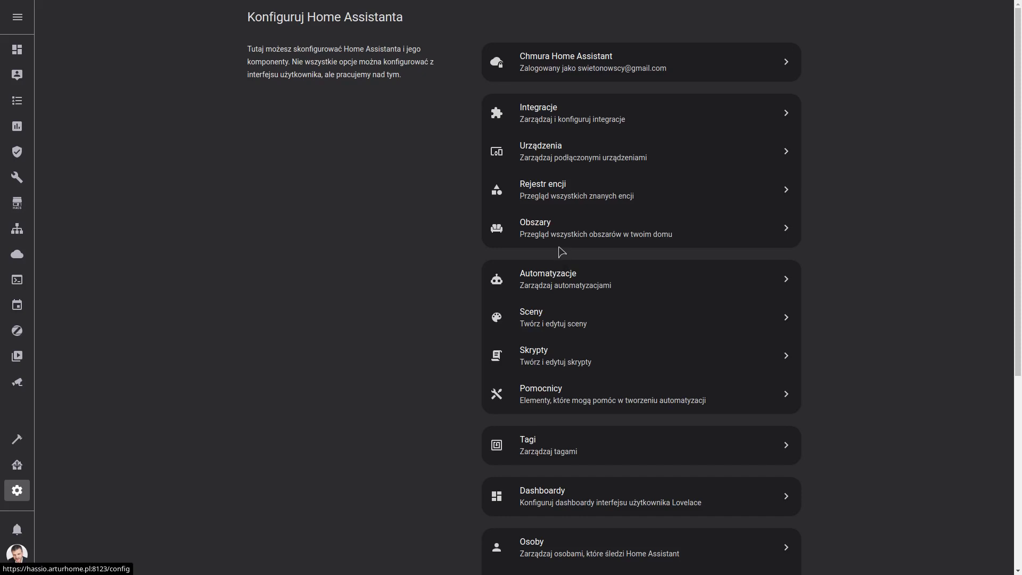
click(563, 391)
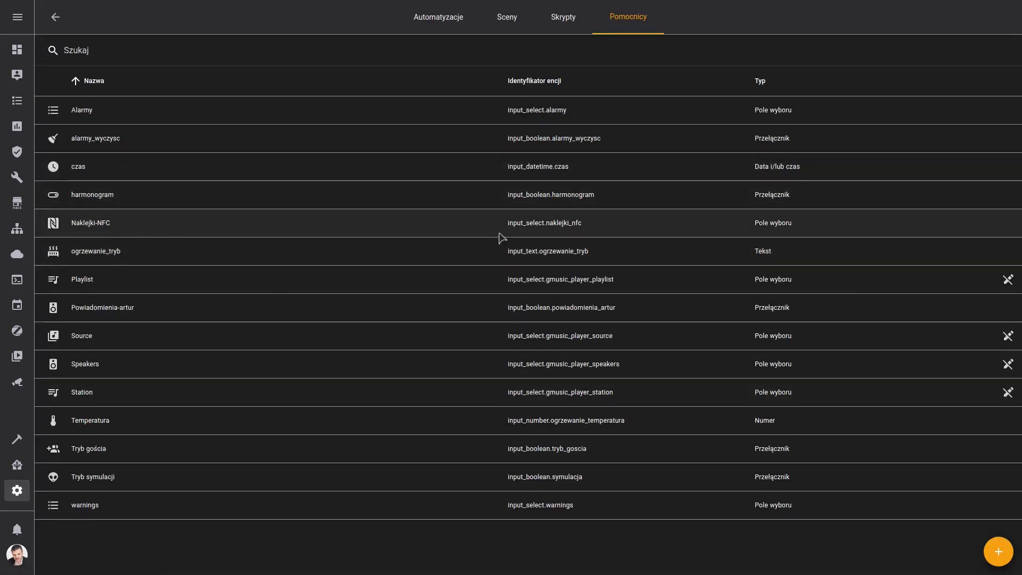
click(527, 259)
double_click(418, 193)
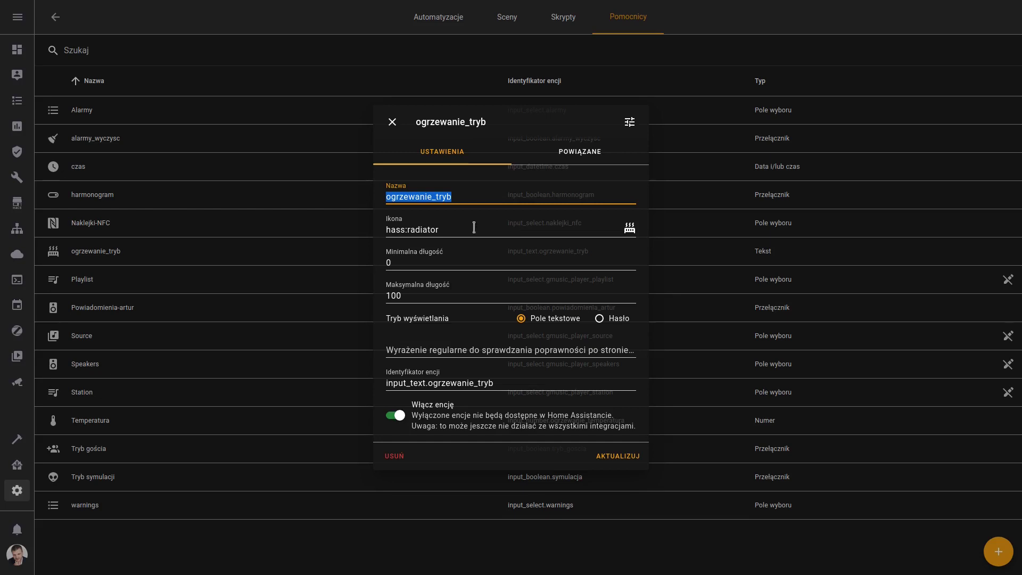
drag(466, 229, 366, 233)
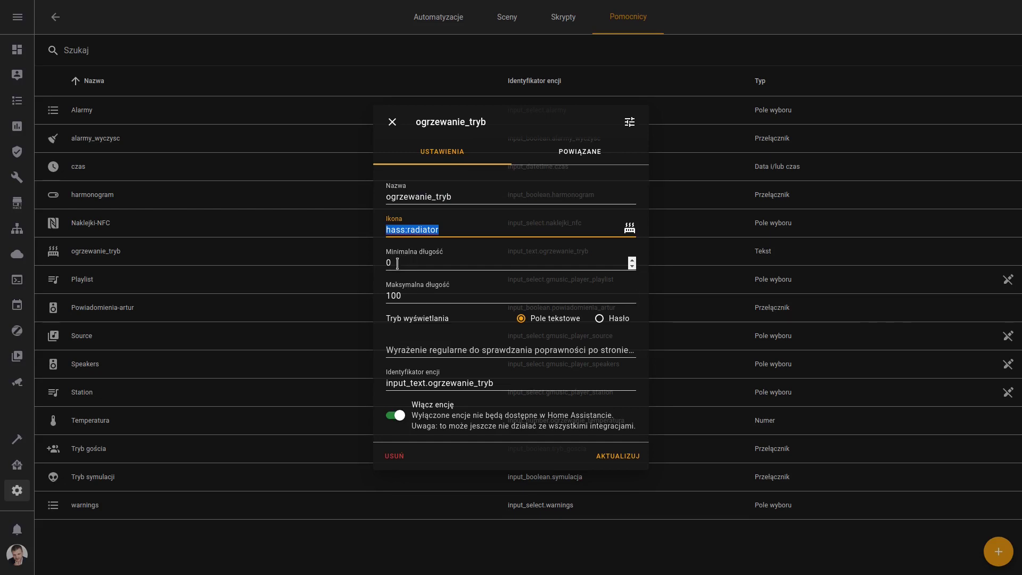
Set the maximum length of the ogrzewanie_tryb helper to 50 and save the helper.
click(414, 310)
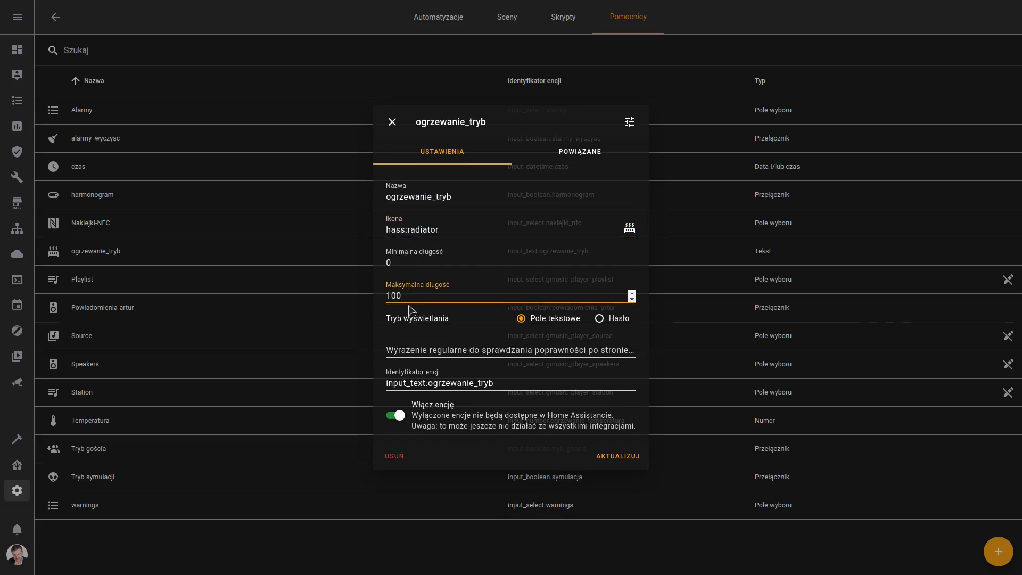
key(BackSpace)
key(BackSpace)
text(00)
key(Delete)
key(Delete)
text(50)
click(618, 459)
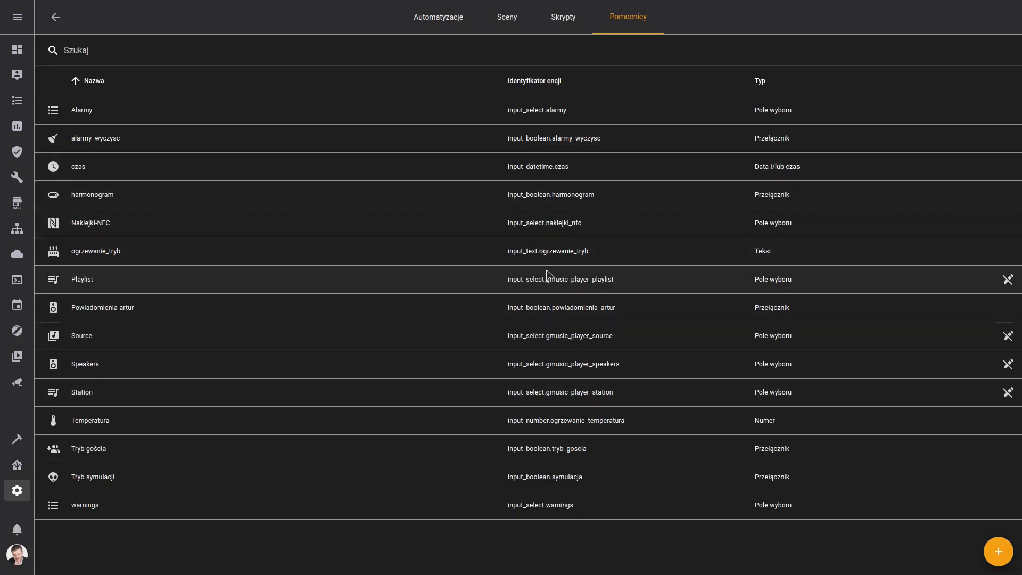
Review the Temperatura number helper's name, icon, minimum and maximum values, step size and unit of measurement, then save it.
click(549, 425)
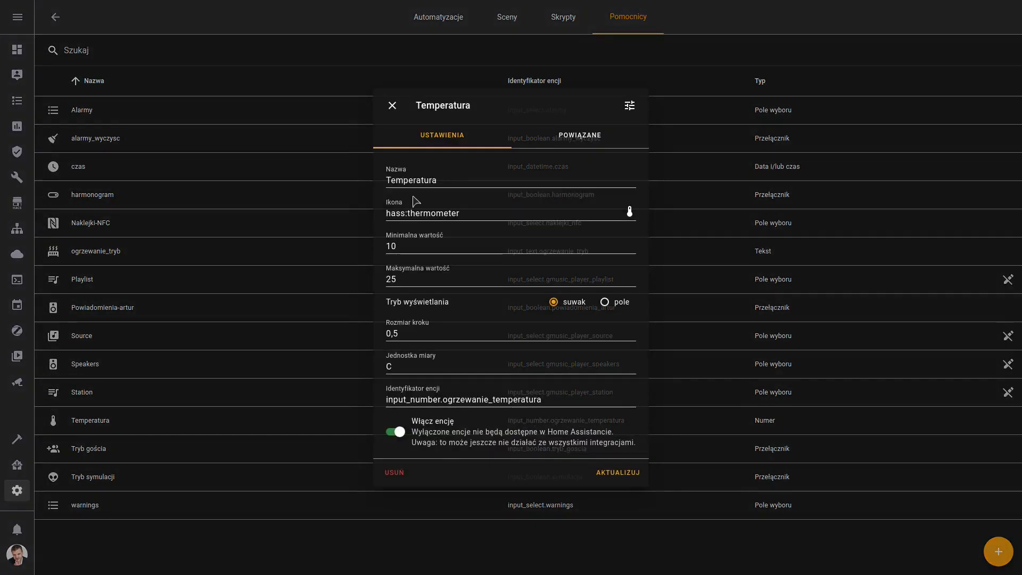
drag(447, 177, 371, 170)
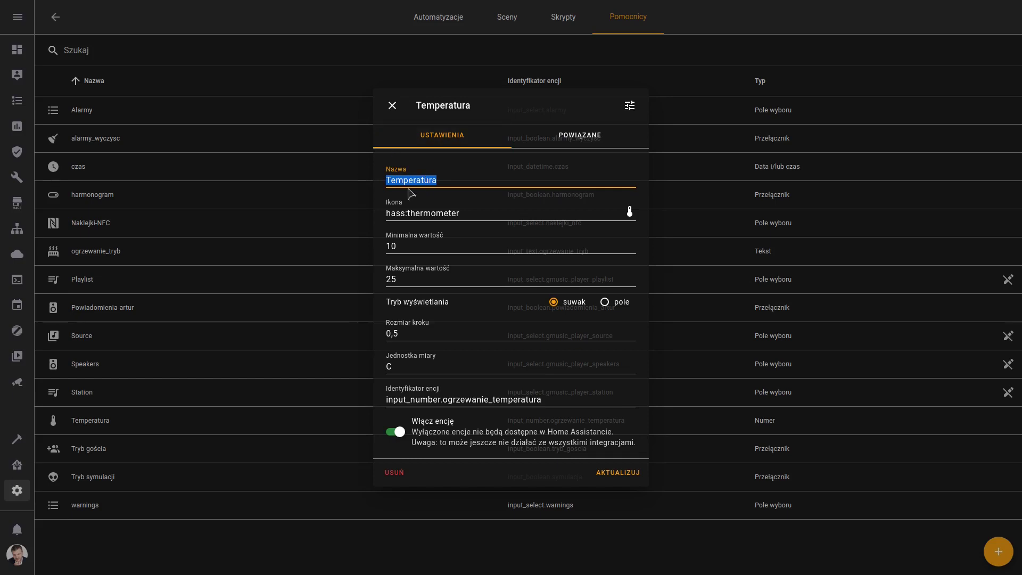
drag(461, 213, 358, 206)
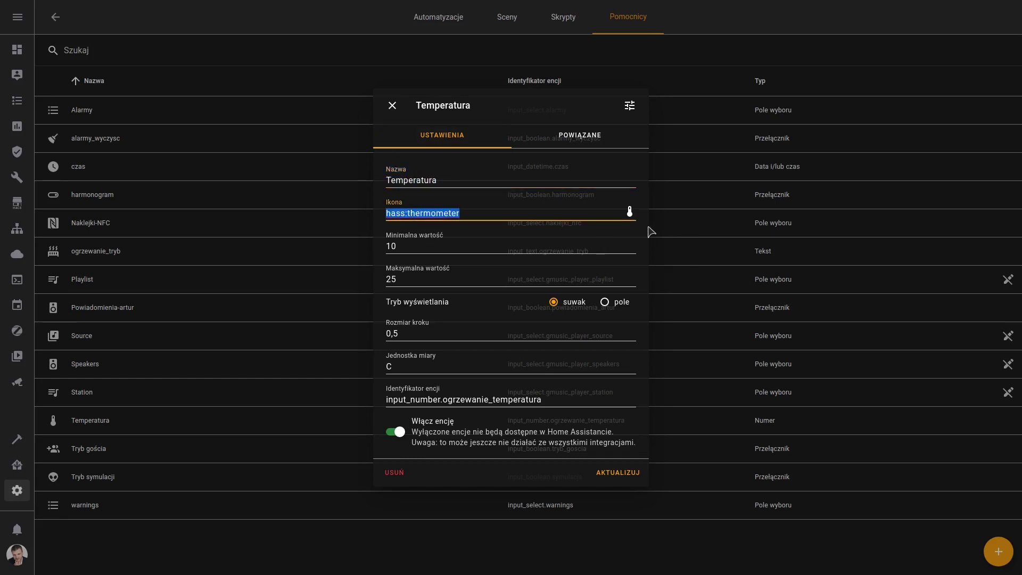
double_click(401, 246)
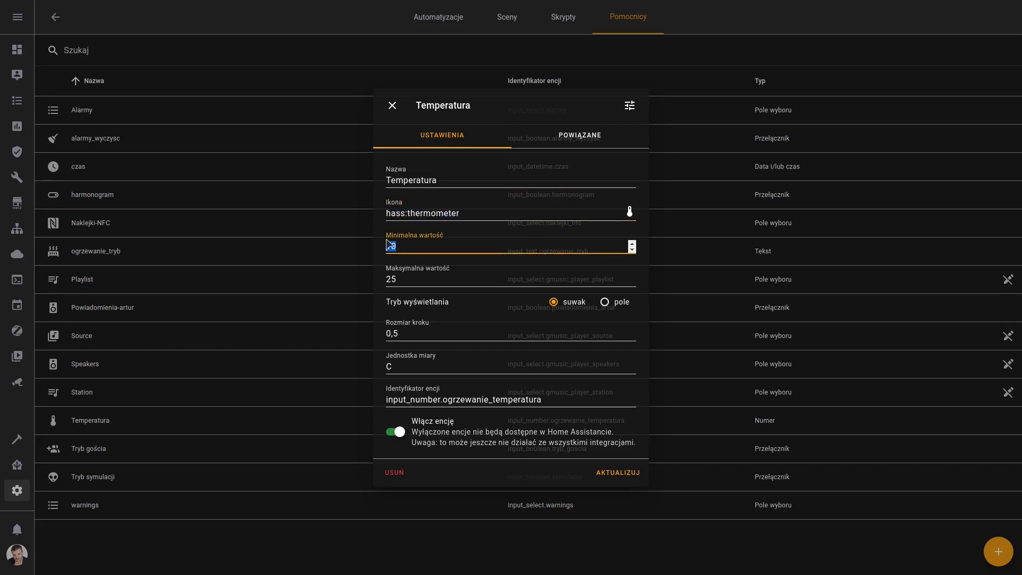
double_click(405, 278)
double_click(395, 246)
drag(399, 334, 383, 331)
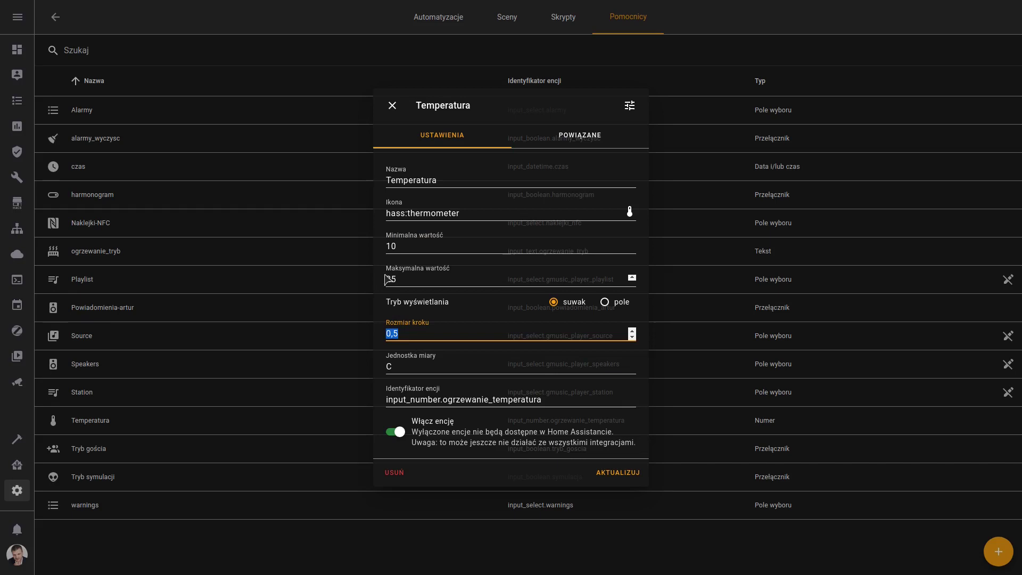
click(406, 335)
click(390, 366)
double_click(389, 367)
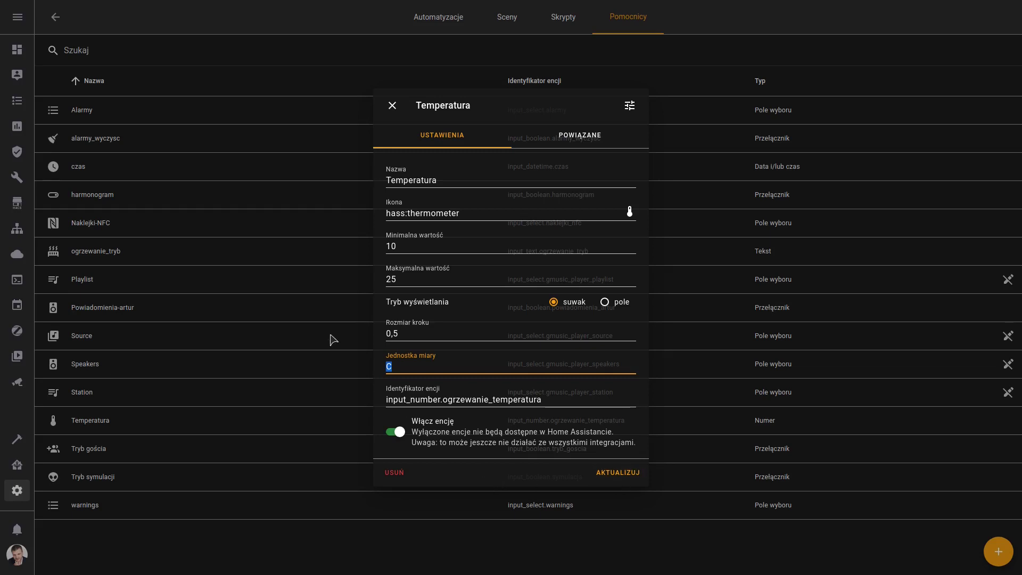
click(631, 481)
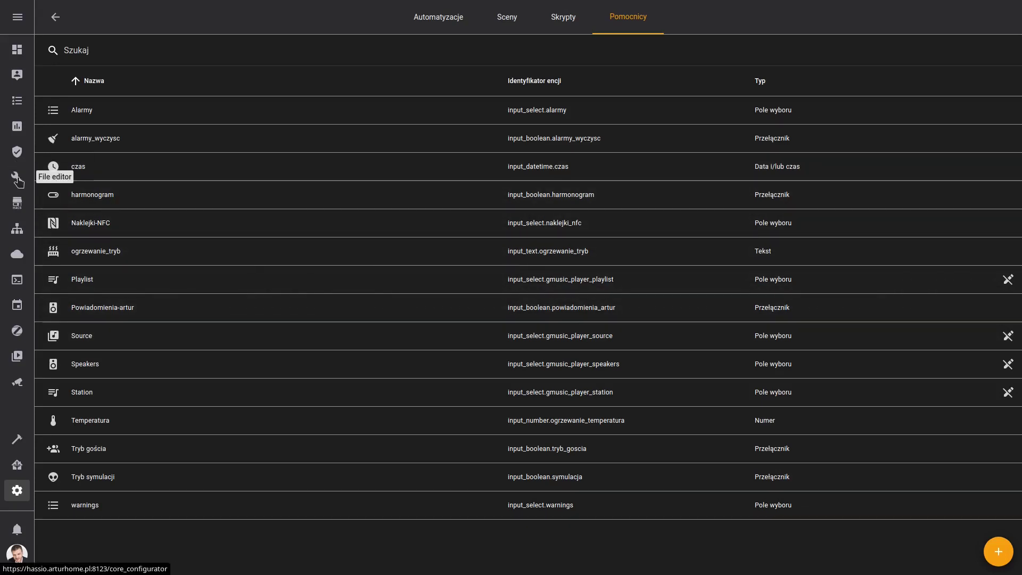
Put the home dashboard into edit mode and open the configuration of the Ogrzewanie vertical stack card.
click(17, 49)
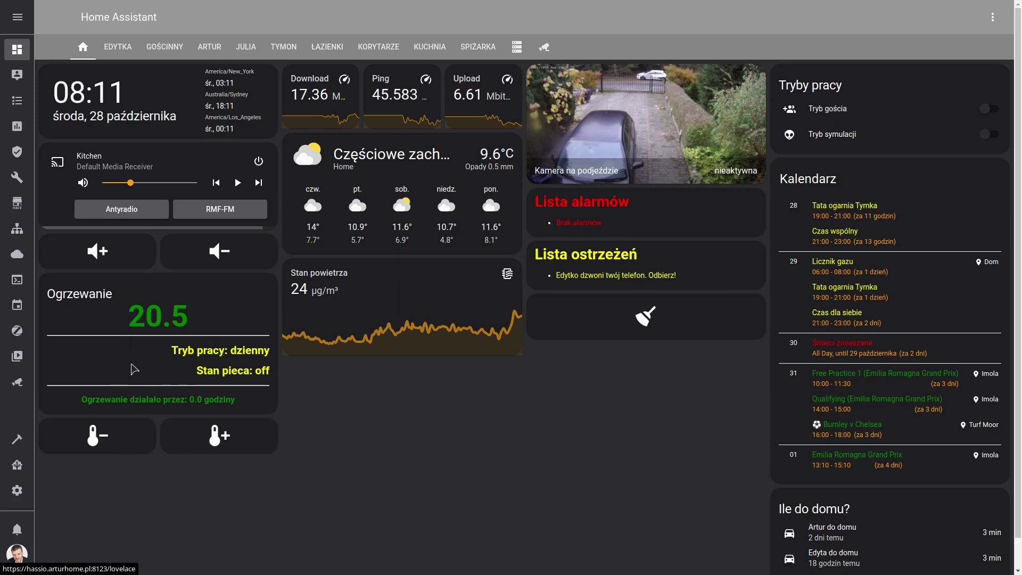
click(992, 17)
click(930, 52)
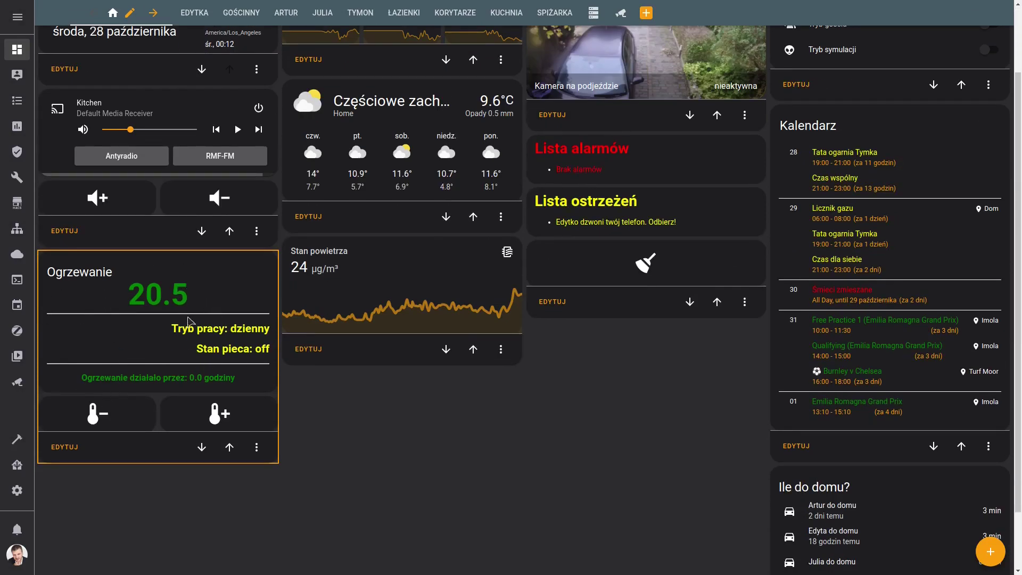
drag(242, 383, 134, 293)
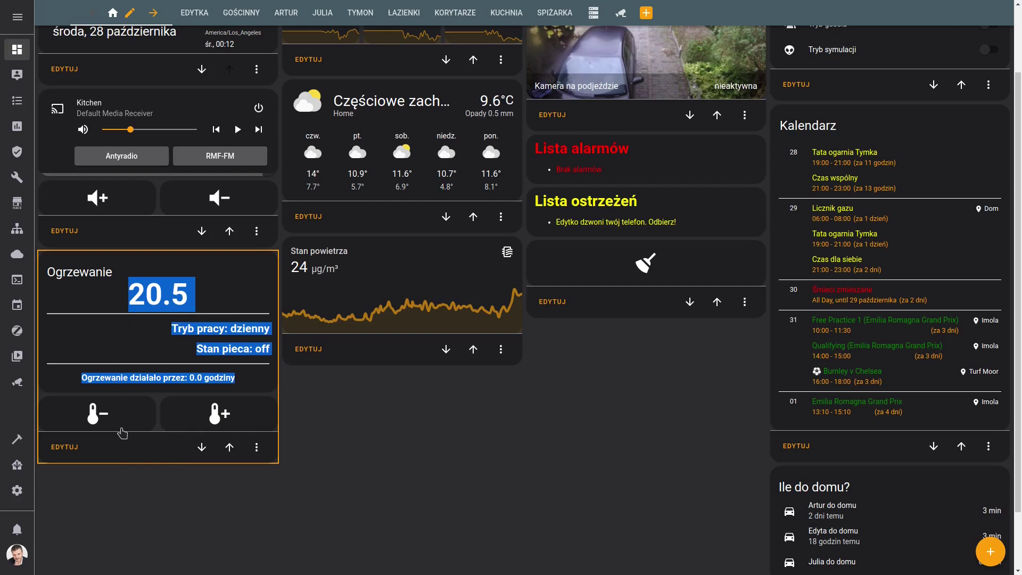
click(148, 337)
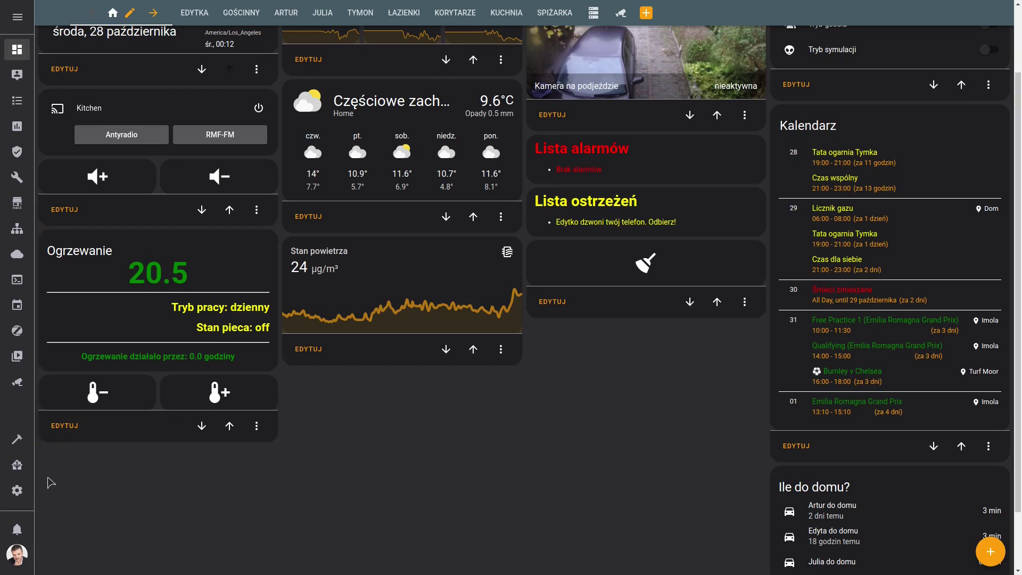
click(64, 425)
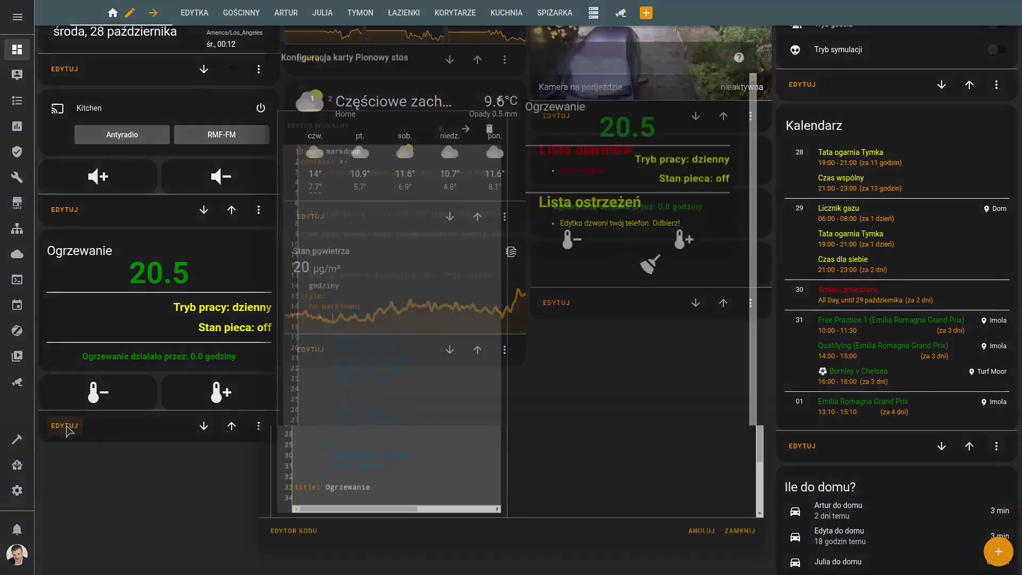
click(218, 162)
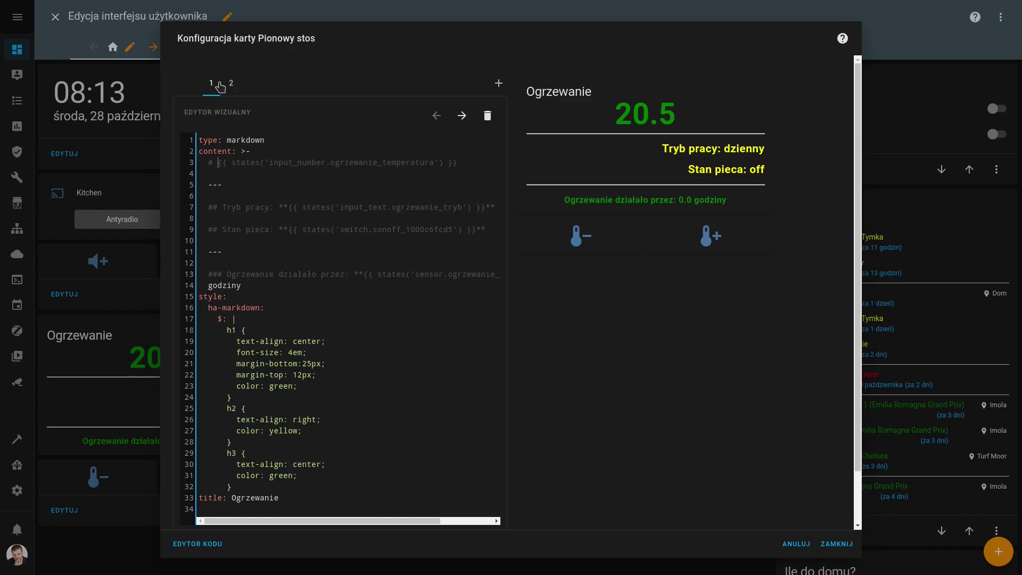
Examine the cards inside the vertical stack: the markdown card and the two thermometer buttons that adjust the temperature.
click(231, 83)
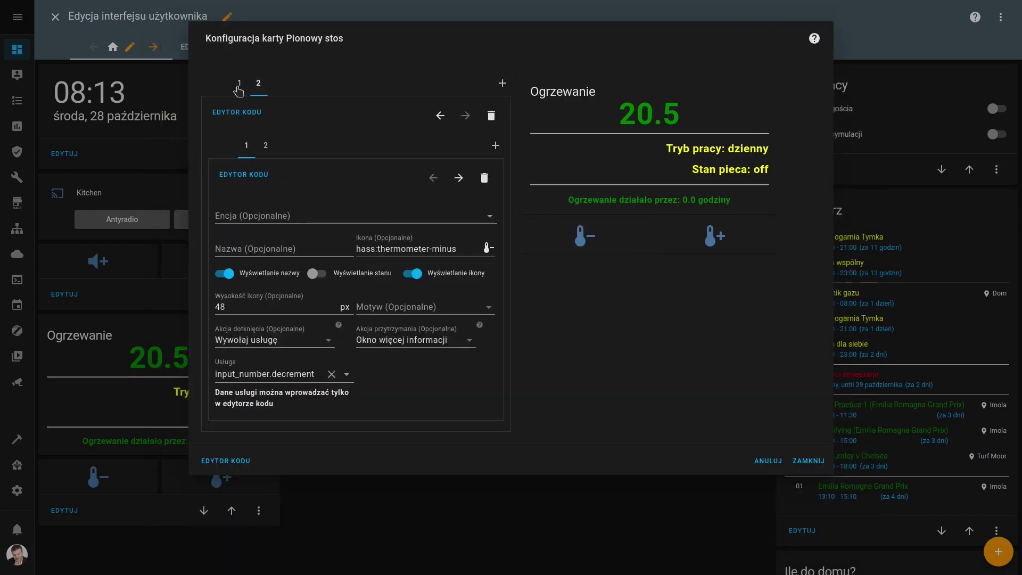
click(239, 86)
click(240, 85)
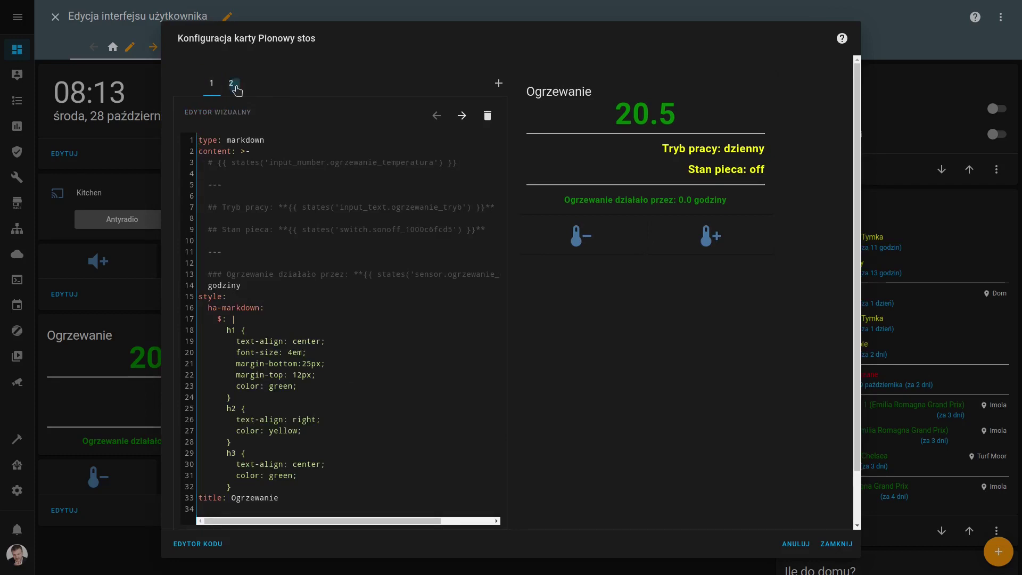
click(232, 85)
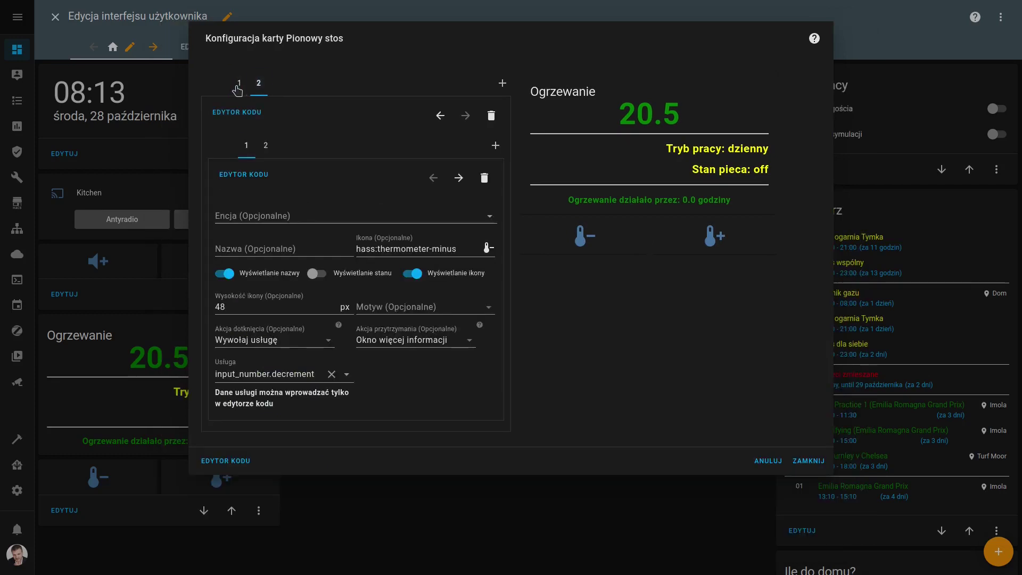
click(265, 145)
click(248, 148)
click(265, 145)
click(247, 145)
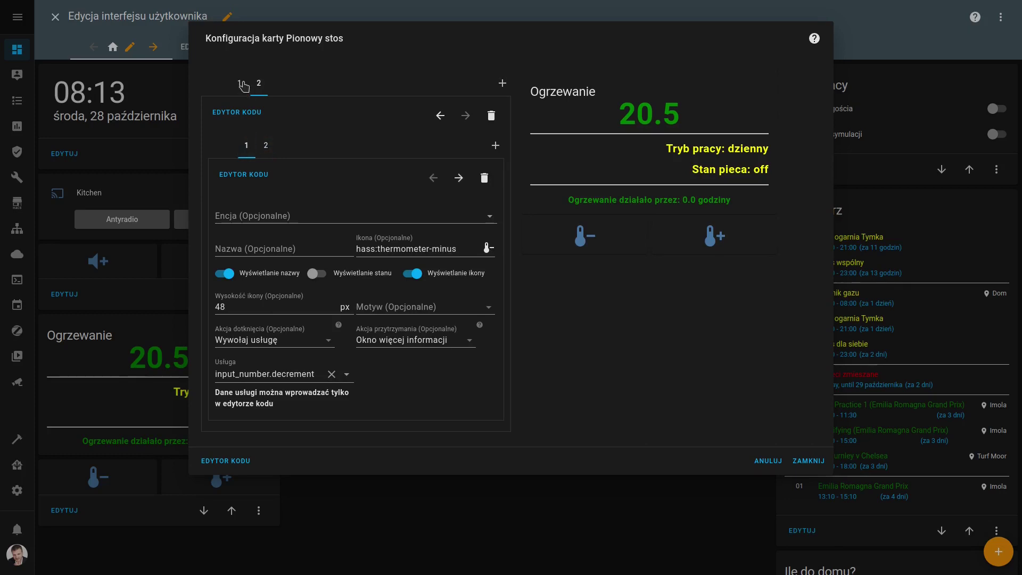
click(242, 85)
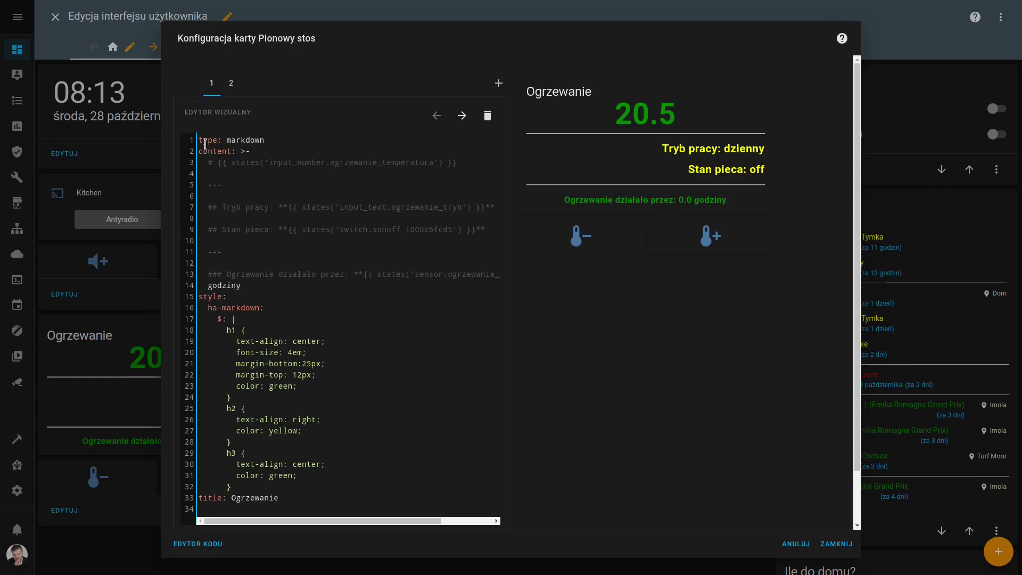
Compare the input_number.ogrzewanie_temperatura line in the markdown content with the temperature shown in the card preview.
click(269, 141)
drag(204, 164, 464, 163)
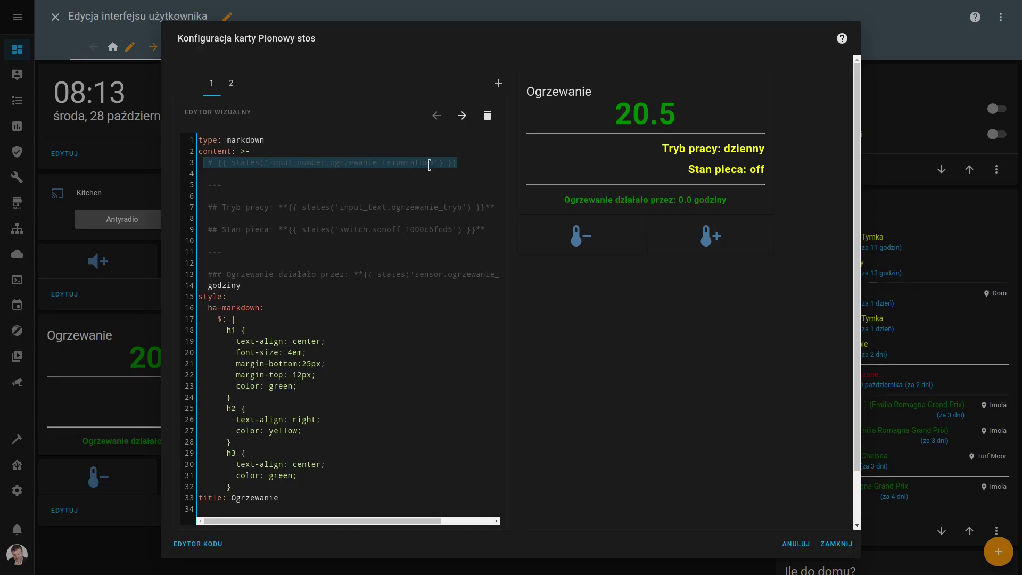
drag(620, 107, 679, 114)
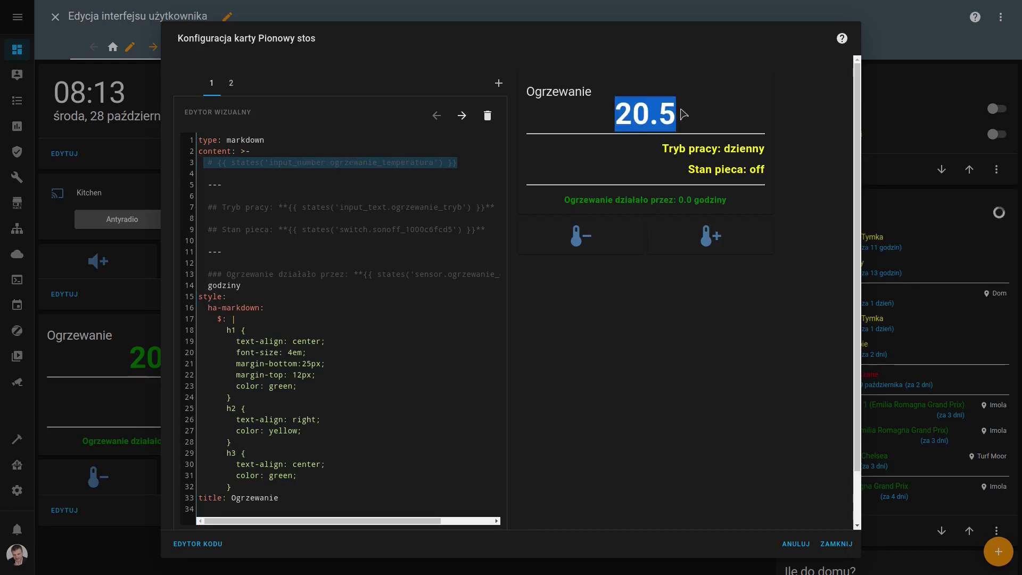
click(211, 163)
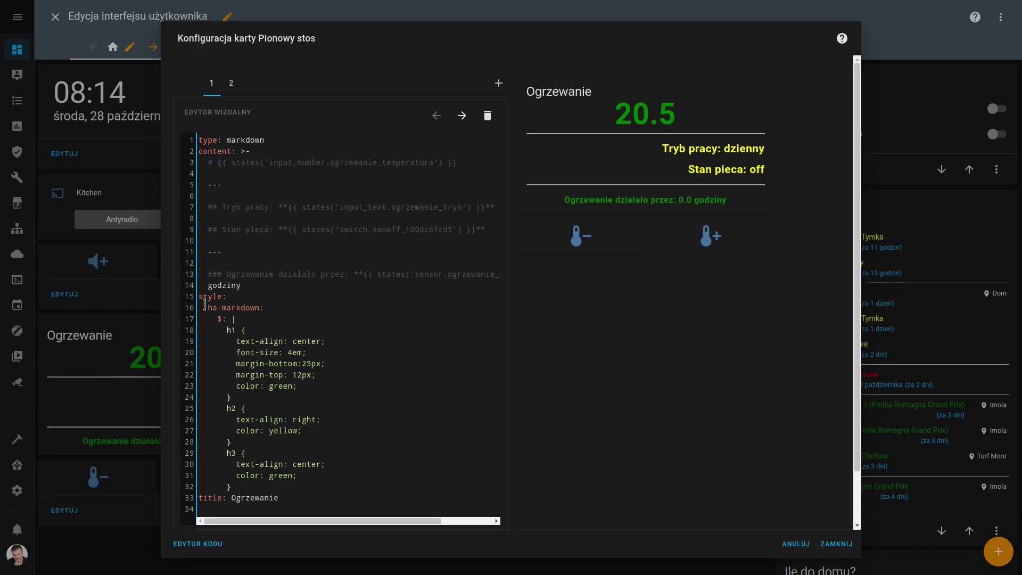
Examine how the markdown heading marks relate to the style block, including the h1 alignment, font size and margins.
drag(220, 297, 290, 485)
click(249, 324)
drag(206, 205, 223, 206)
click(210, 162)
drag(208, 163, 213, 164)
drag(228, 330, 313, 405)
click(286, 351)
double_click(296, 341)
double_click(296, 351)
double_click(310, 364)
double_click(301, 375)
Try yellow as the h1 heading color and 8em as its font size in the markdown card's style.
double_click(276, 386)
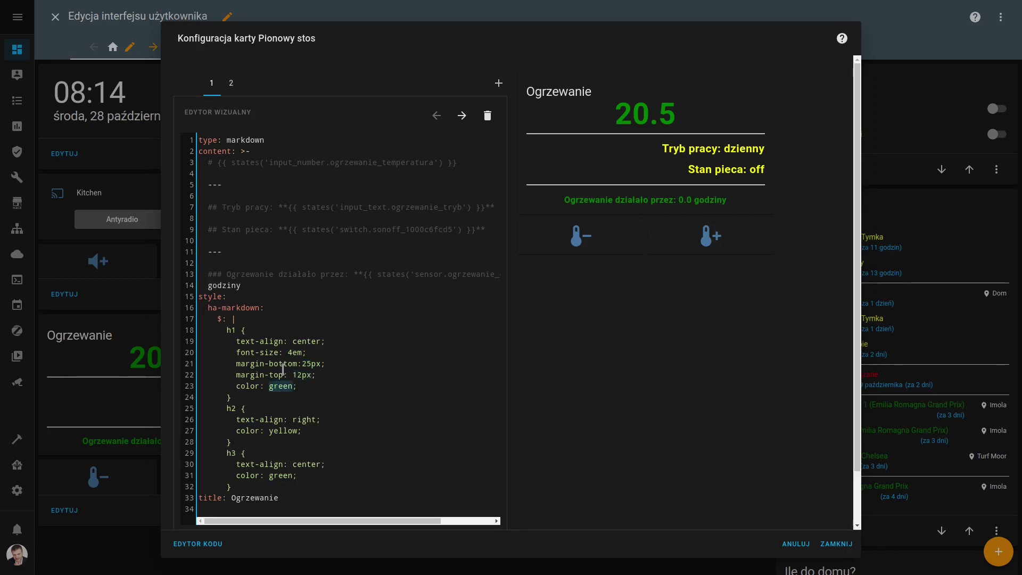
text(yello)
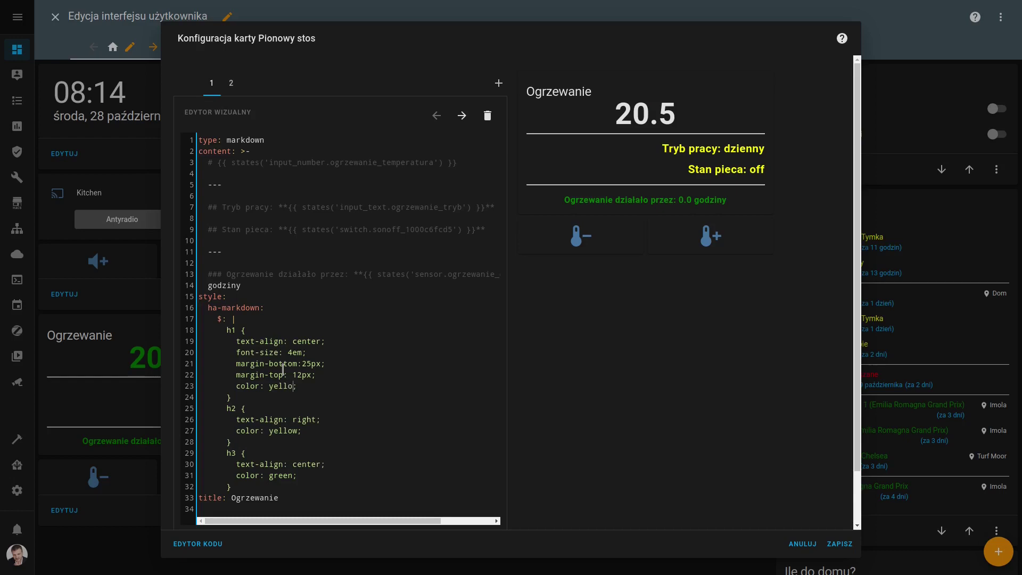
drag(617, 113, 673, 113)
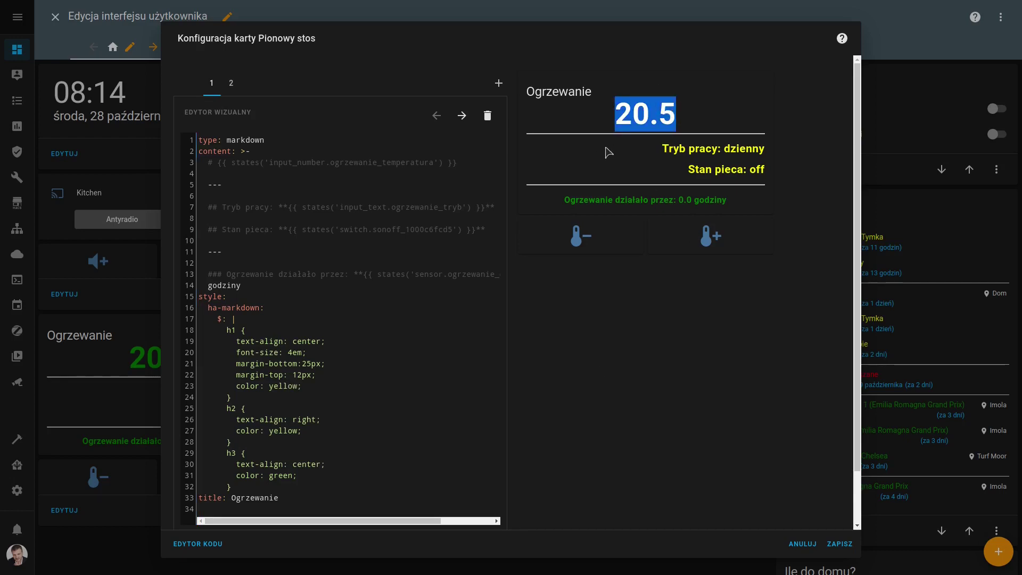
click(292, 350)
key(BackSpace)
text(8)
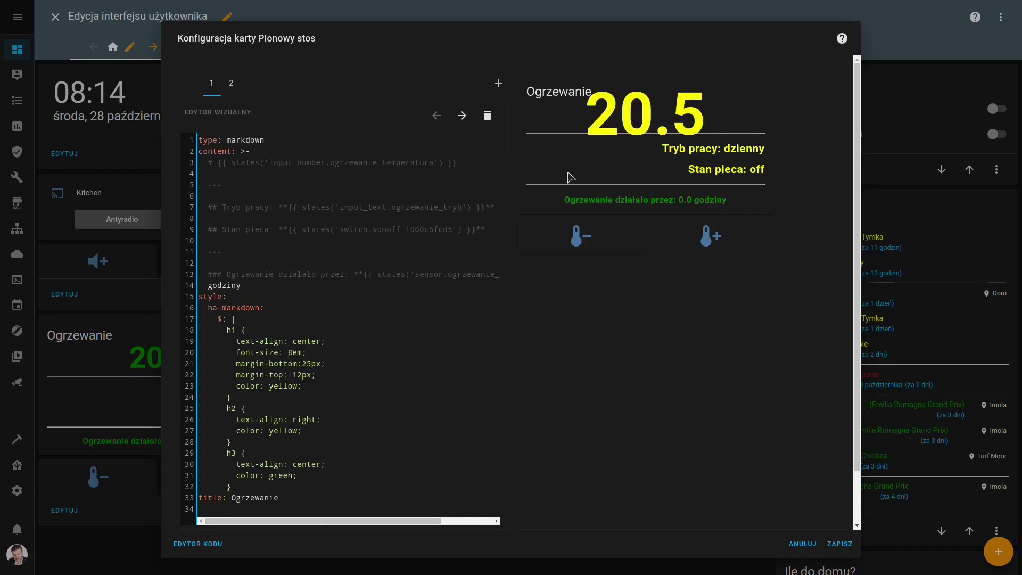
Restore the h1 heading's font size to 4em and its color to green.
key(BackSpace)
text(4)
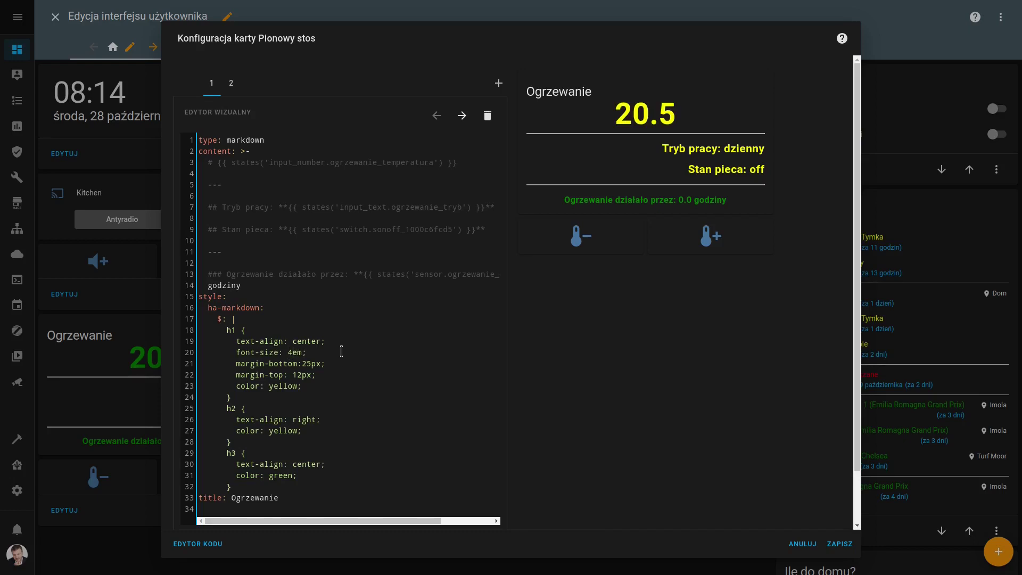
double_click(277, 385)
text(green)
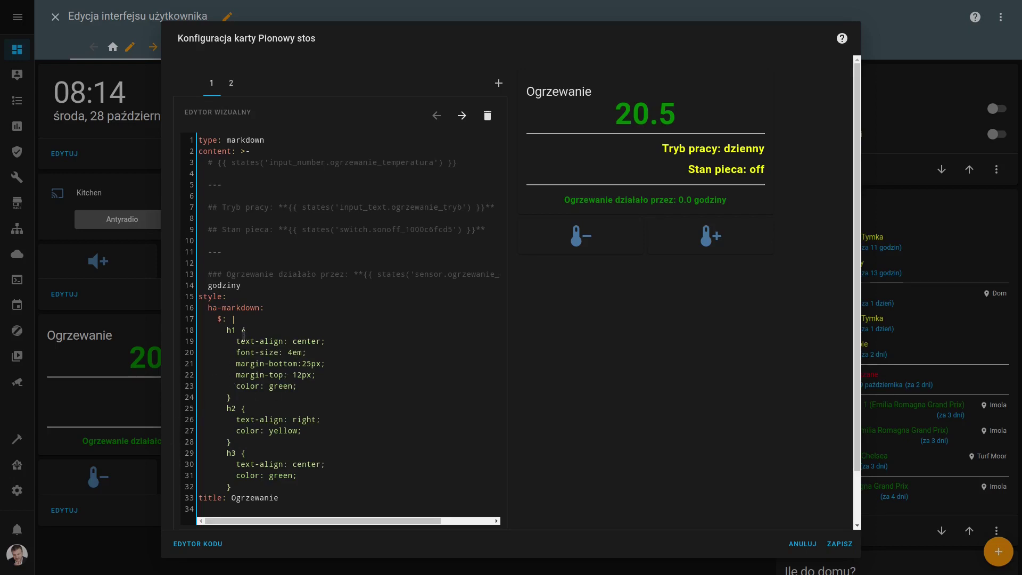
Examine how the # temperature line and the ## Tryb pracy line correspond to the h1 and h2 style blocks.
drag(298, 384, 227, 329)
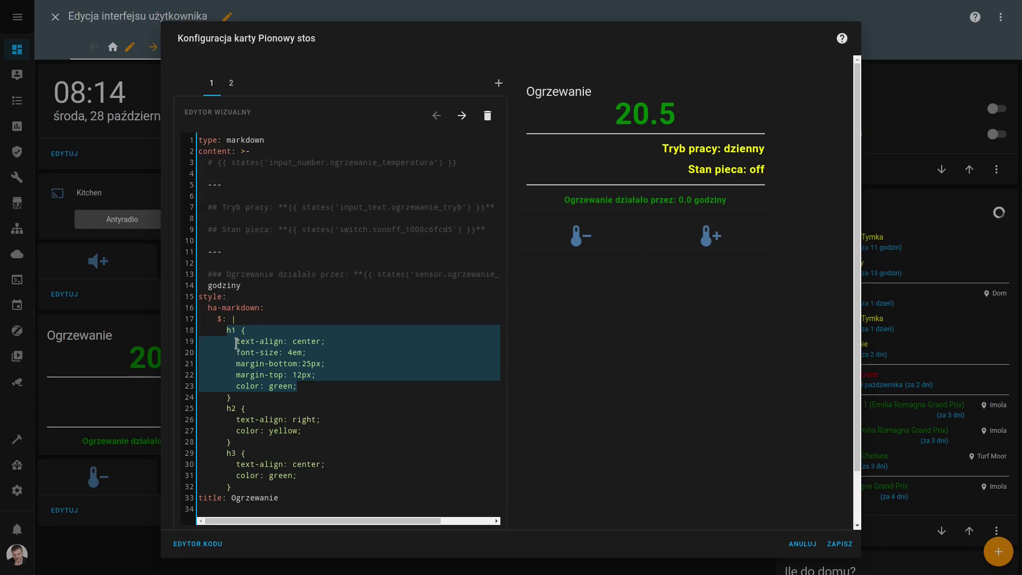
drag(209, 162, 470, 159)
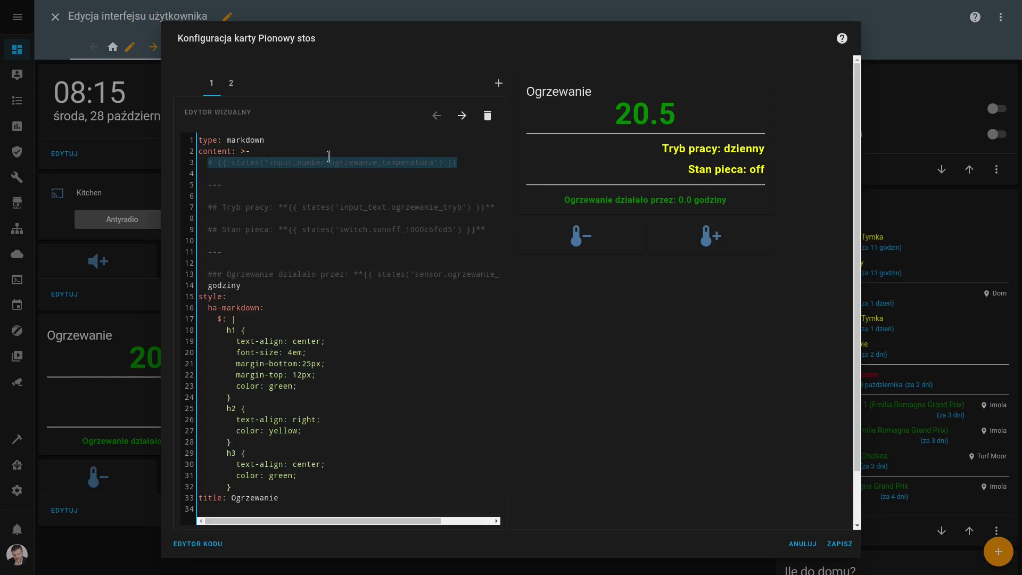
click(239, 187)
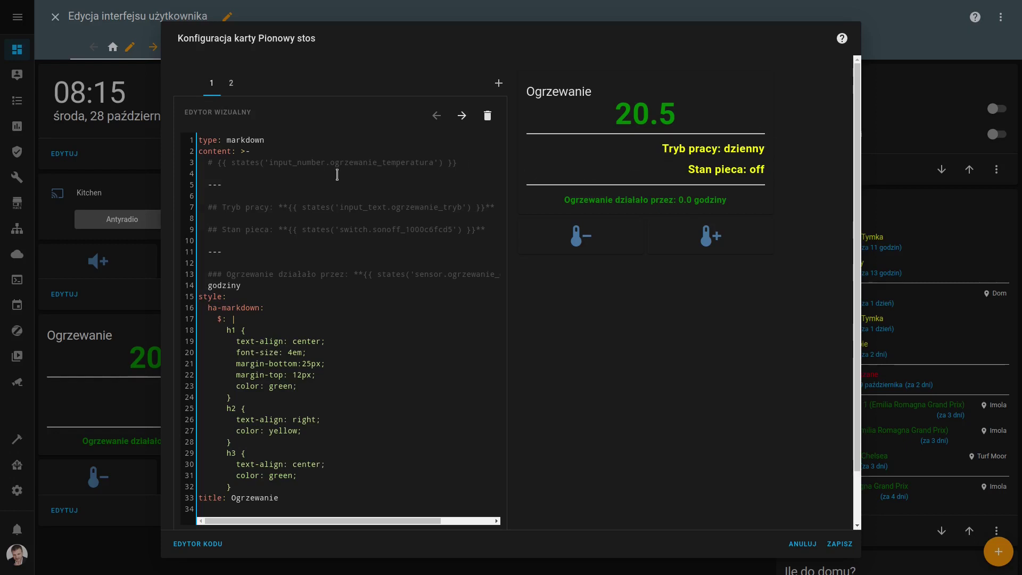
drag(217, 207, 210, 206)
drag(236, 421, 335, 434)
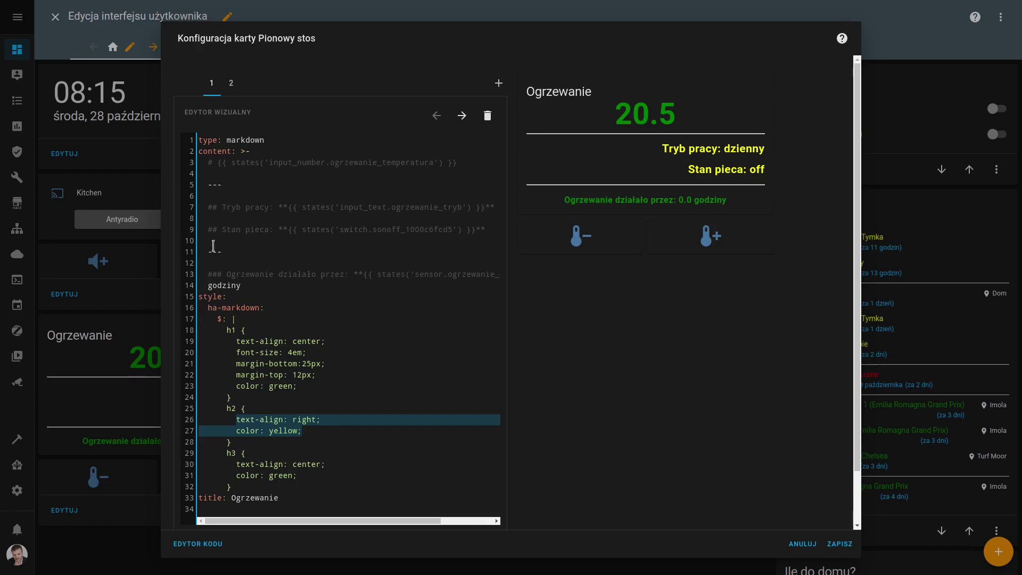
drag(222, 207, 316, 207)
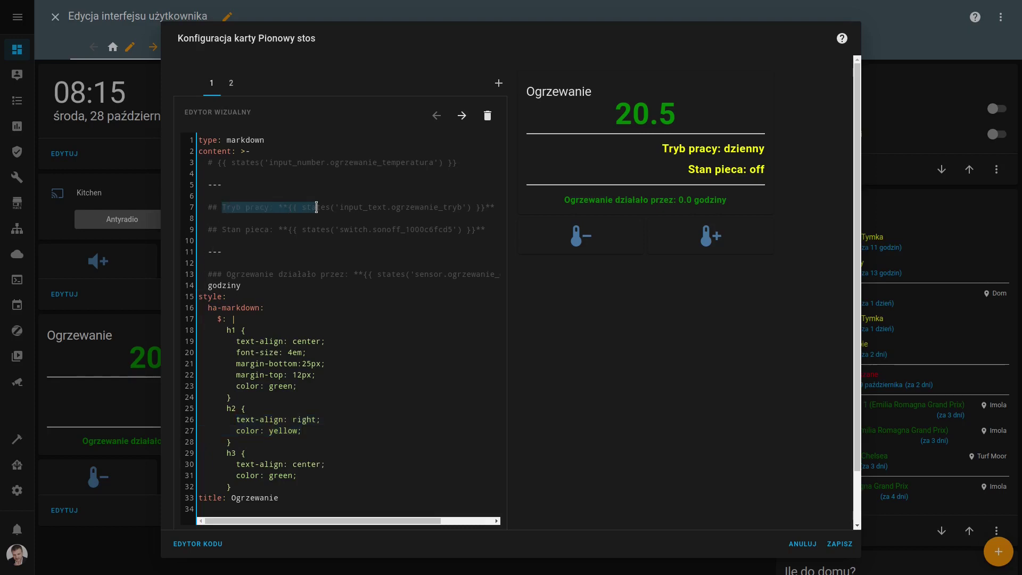
Remove the ** bold marks around the state templates in the Tryb pracy and Stan pieca lines of the markdown content.
click(282, 208)
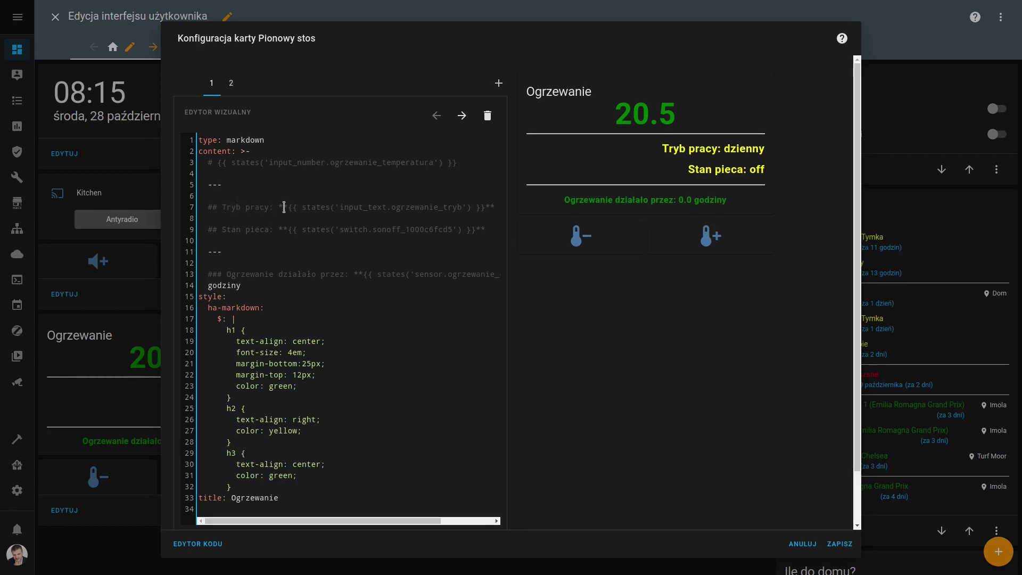
key(Delete)
key(Delete)
key(BackSpace)
key(BackSpace)
click(280, 232)
key(Delete)
key(Delete)
key(BackSpace)
key(BackSpace)
Compare the state templates in the Tryb pracy and Stan pieca lines with the values shown in the card preview.
drag(280, 209, 475, 207)
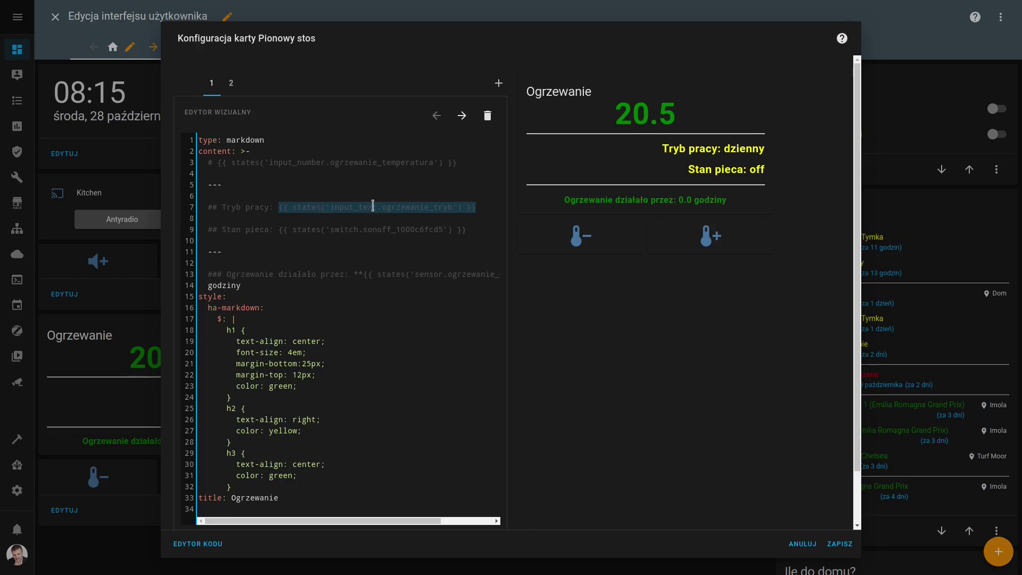
click(352, 211)
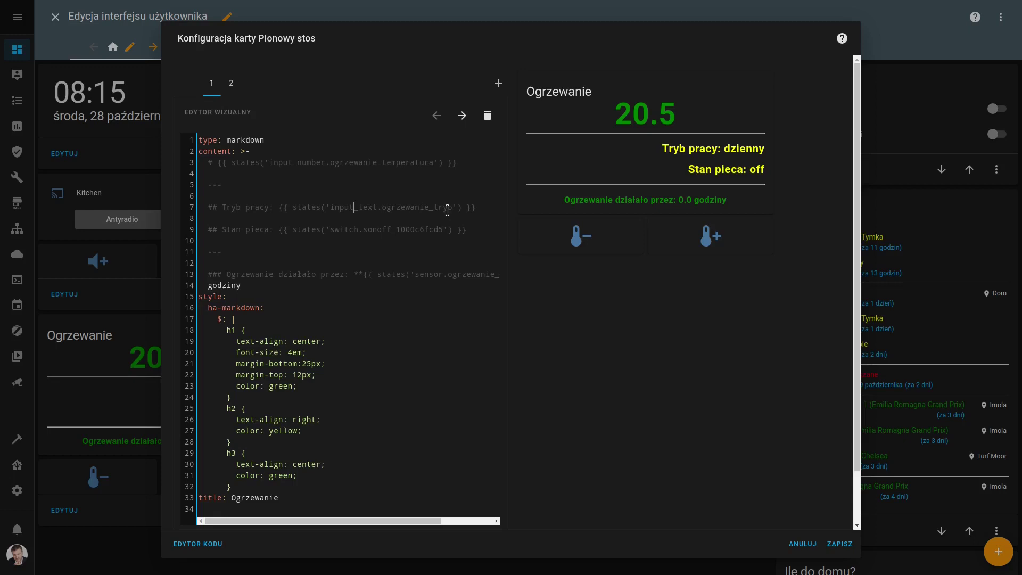
drag(452, 208, 330, 207)
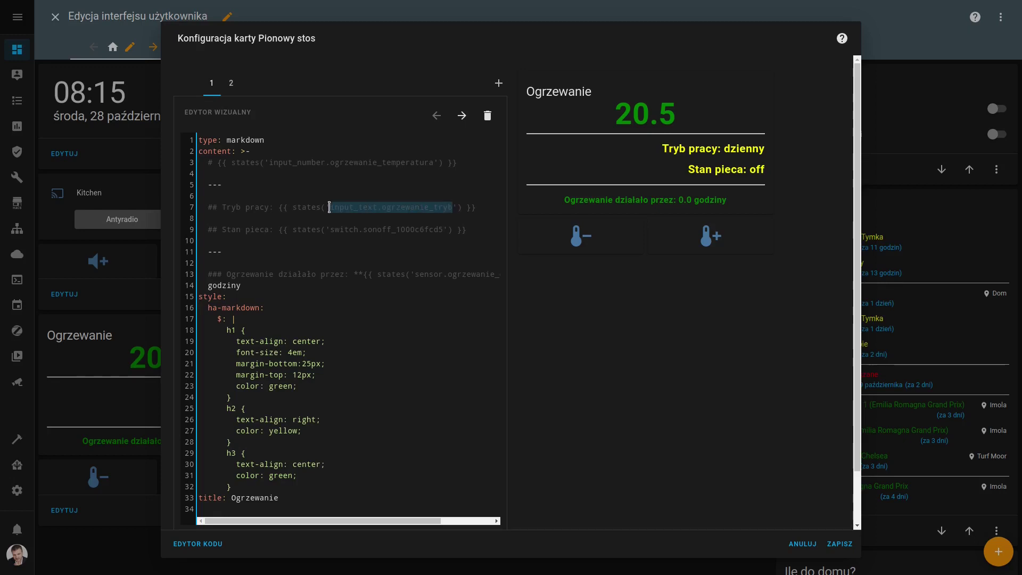
double_click(734, 149)
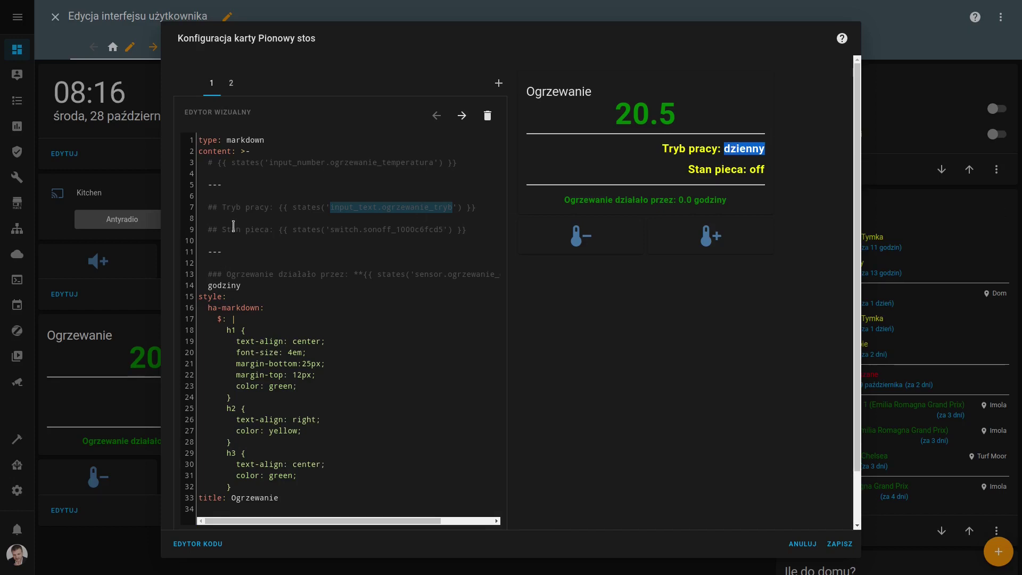
drag(222, 229, 275, 229)
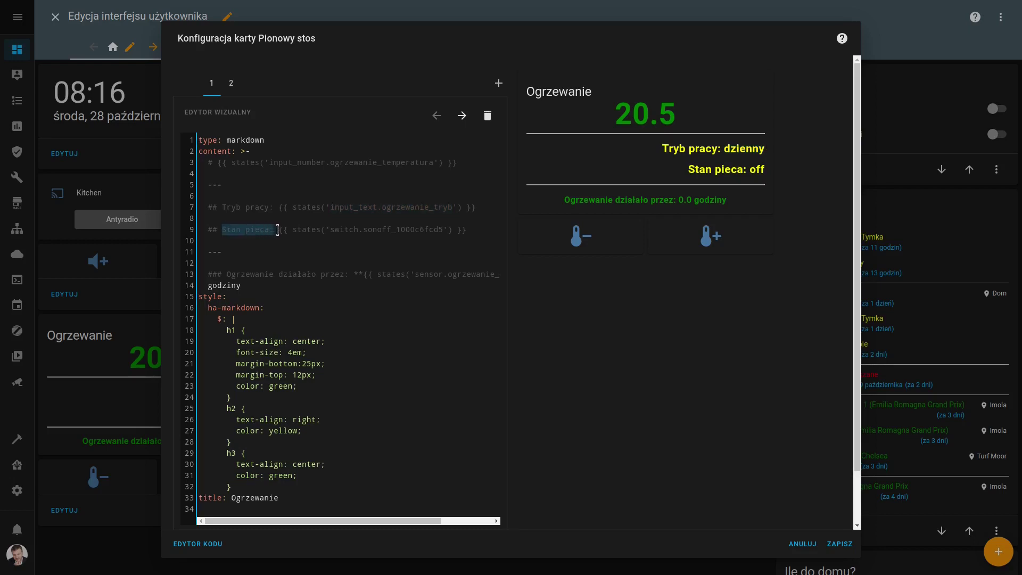
drag(278, 229, 481, 230)
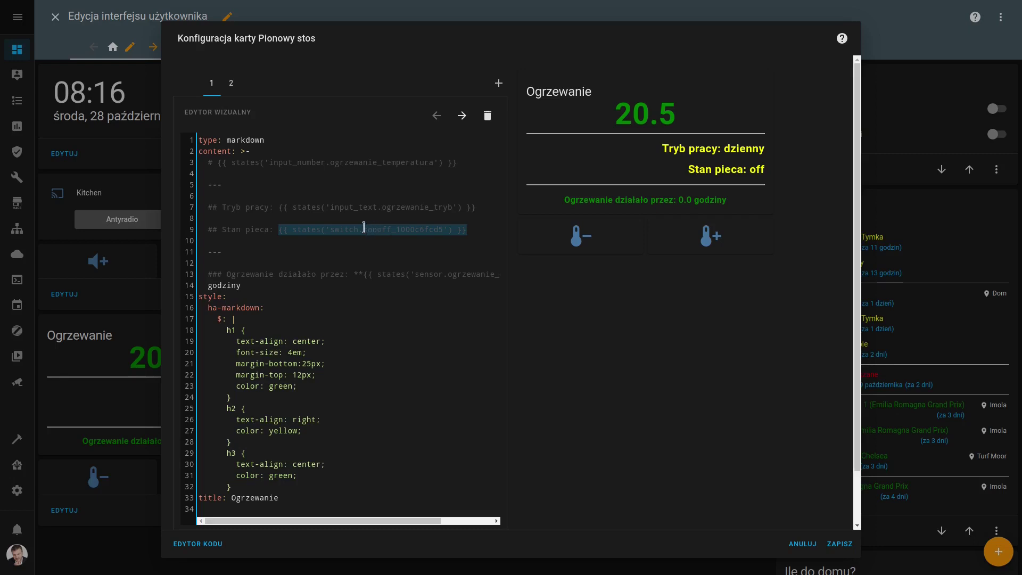
drag(748, 169, 764, 170)
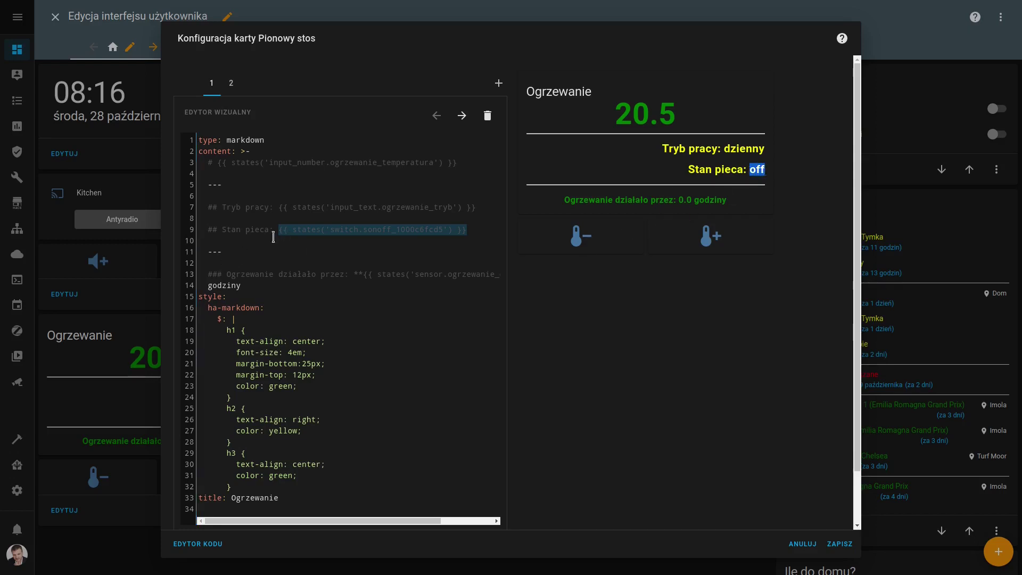
Examine how the ## mark relates to the h2 style and the --- line to the separator in the preview.
drag(208, 227, 217, 225)
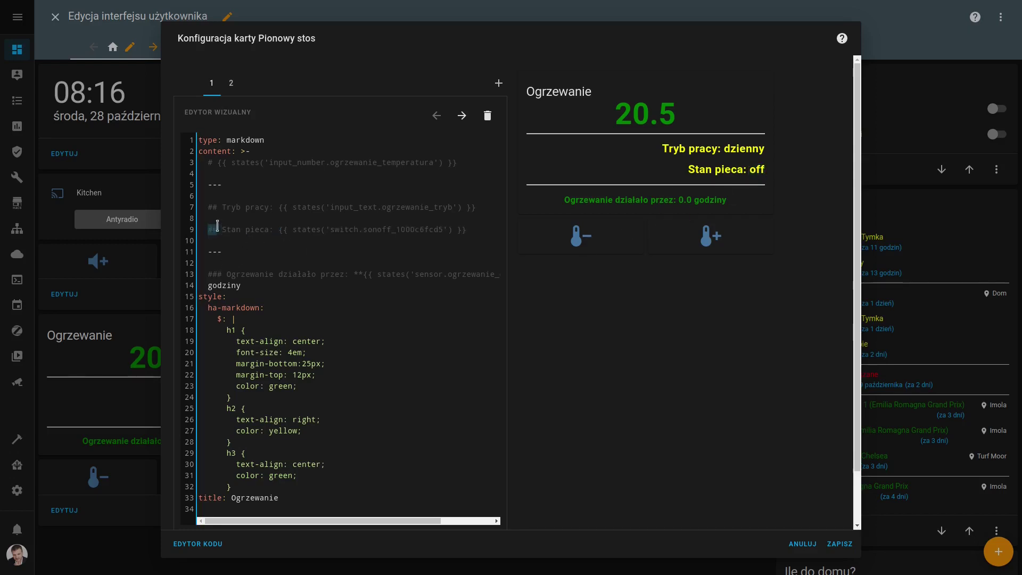
drag(222, 408, 237, 409)
scroll(228, 217, down, 1)
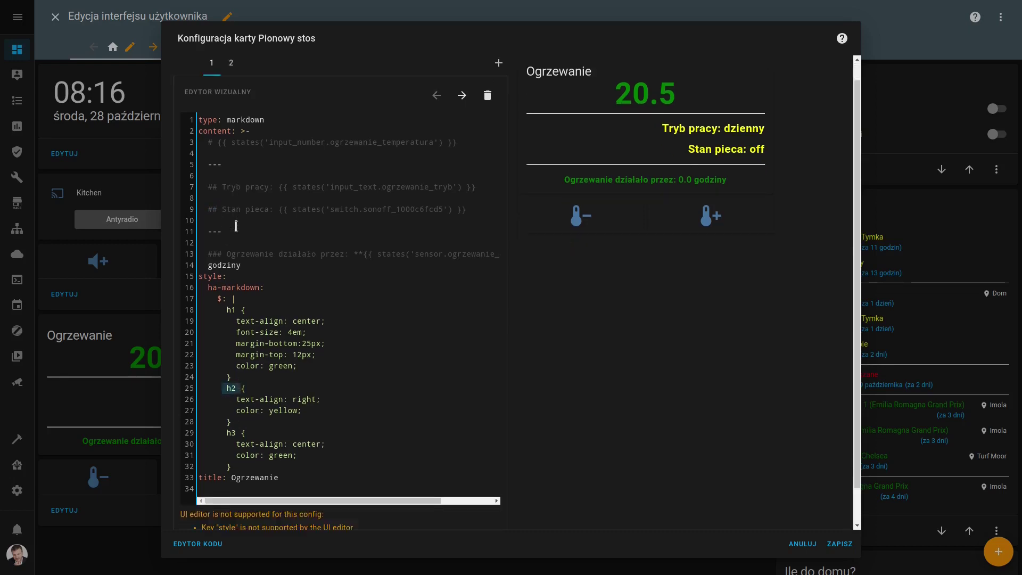
drag(207, 192, 243, 195)
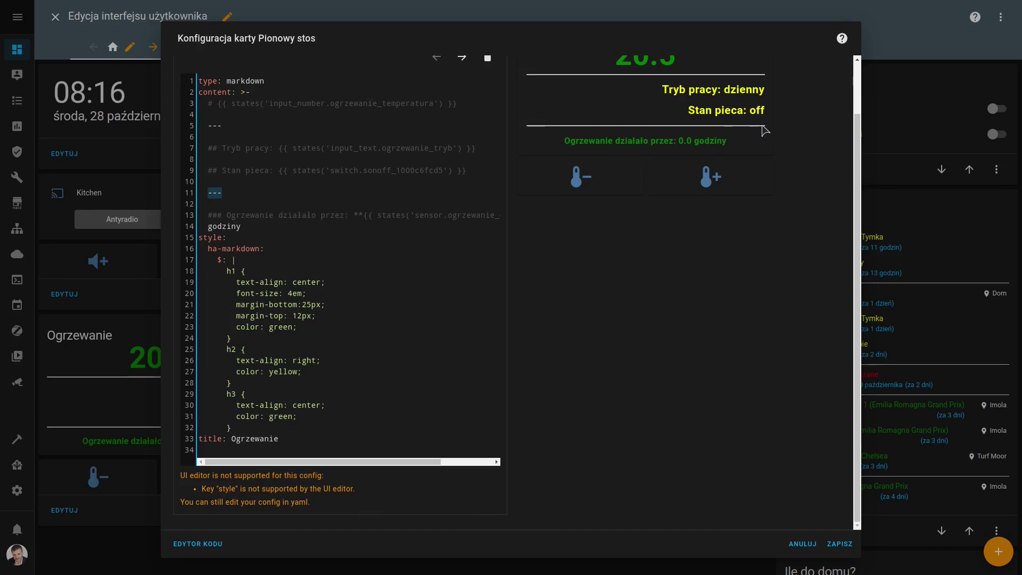
Remove the ** bold marks around the sensor template in the Ogrzewanie działało przez line.
drag(228, 215, 396, 215)
click(354, 215)
key(Delete)
key(Delete)
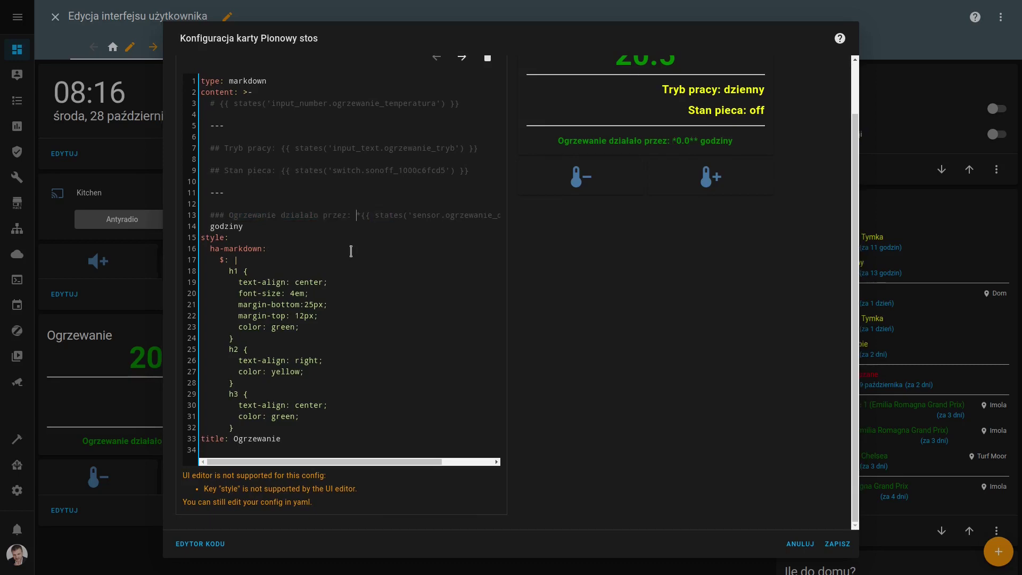
key(End)
key(BackSpace)
key(BackSpace)
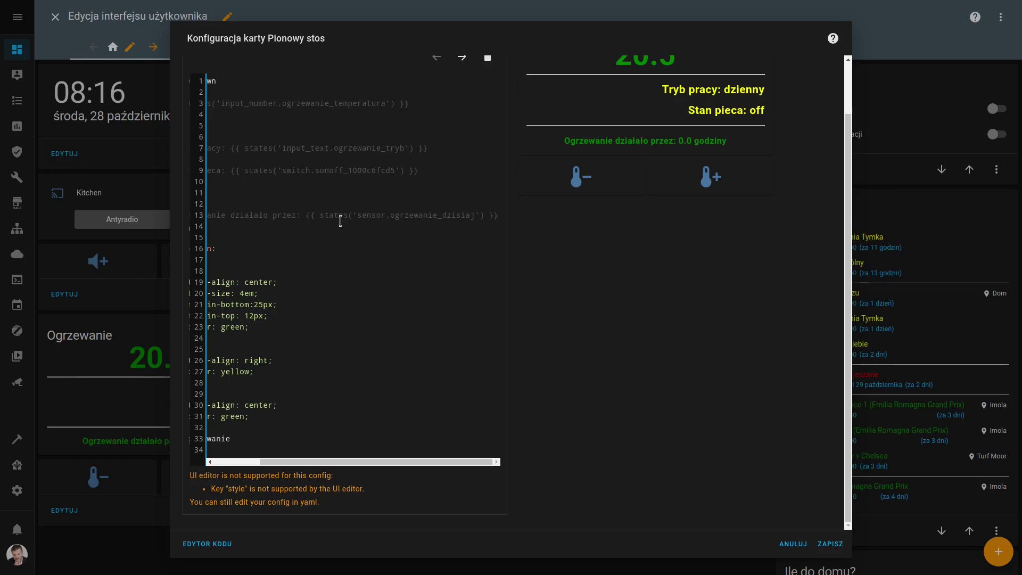
Examine the sensor.ogrzewanie_dzisiaj and Sonoff switch entities in the markdown content, the heating time in the preview, and the style block.
drag(357, 215, 475, 215)
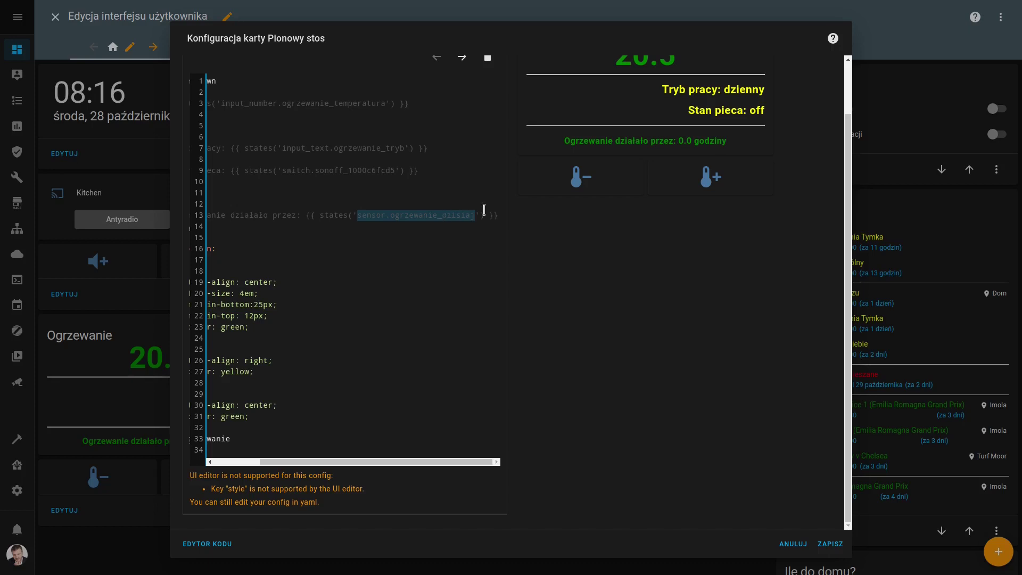
drag(282, 172, 394, 170)
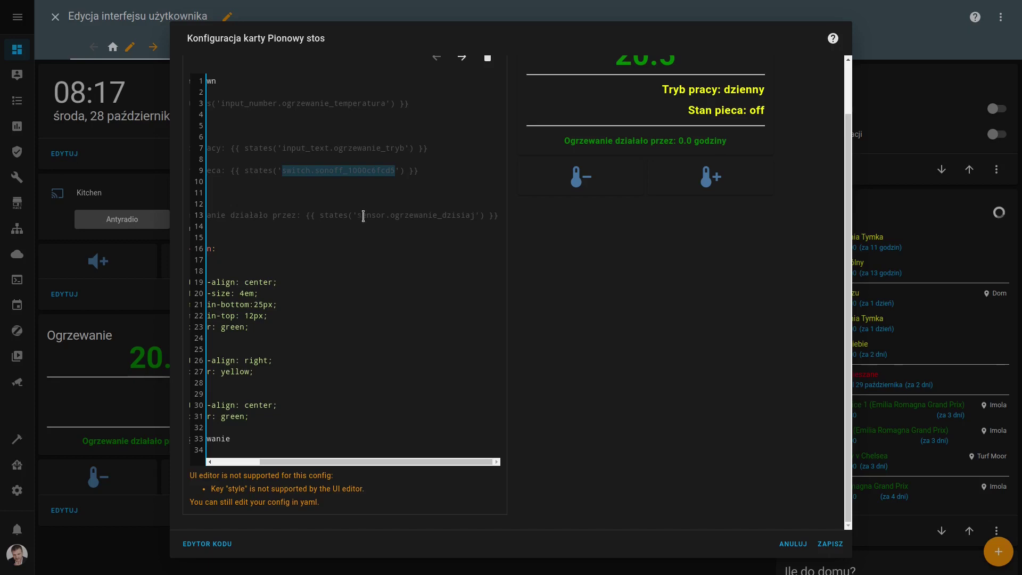
drag(299, 461, 253, 461)
click(377, 213)
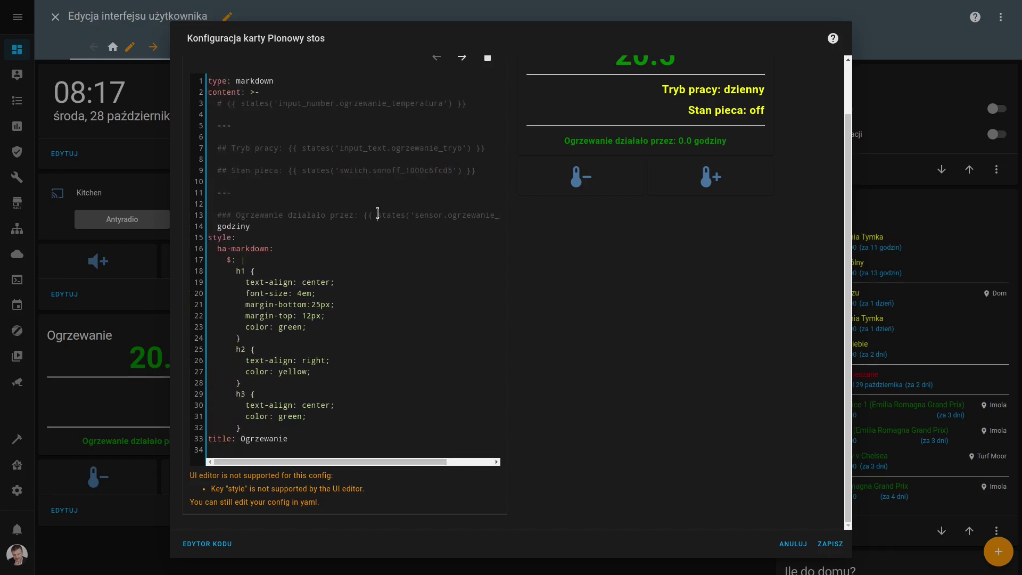
click(413, 208)
drag(452, 170, 340, 170)
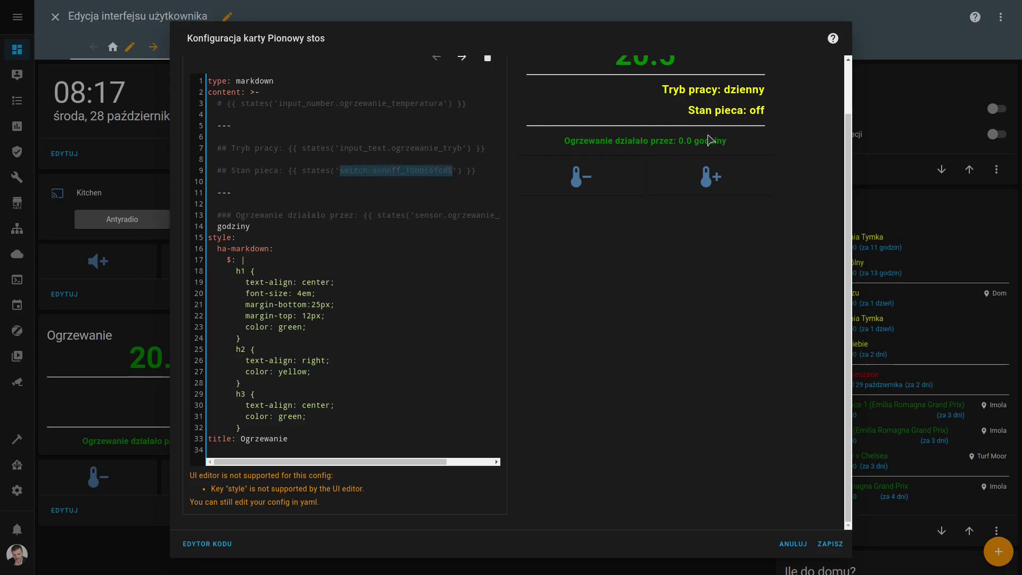
drag(676, 141, 708, 141)
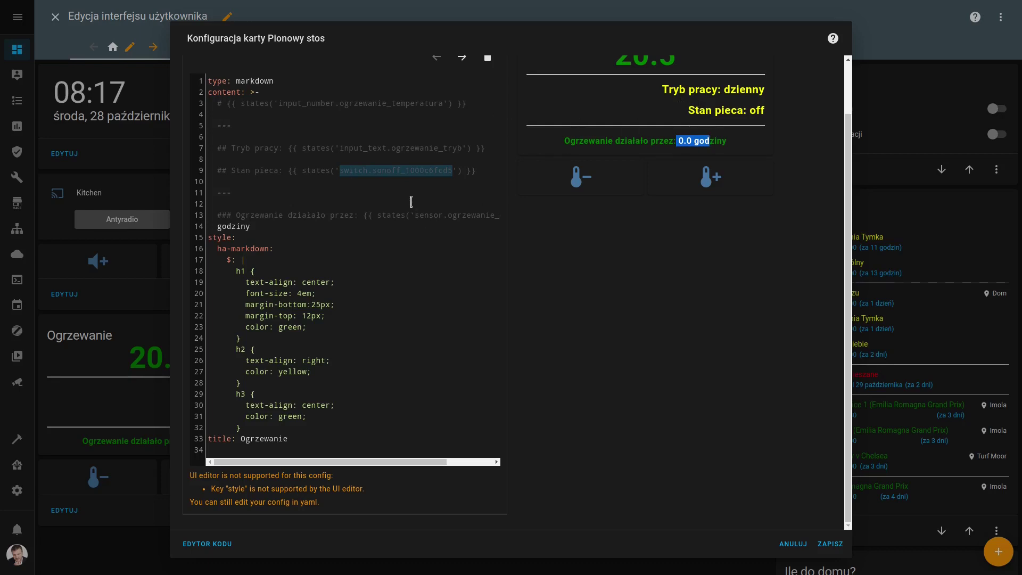
drag(336, 461, 343, 461)
click(397, 171)
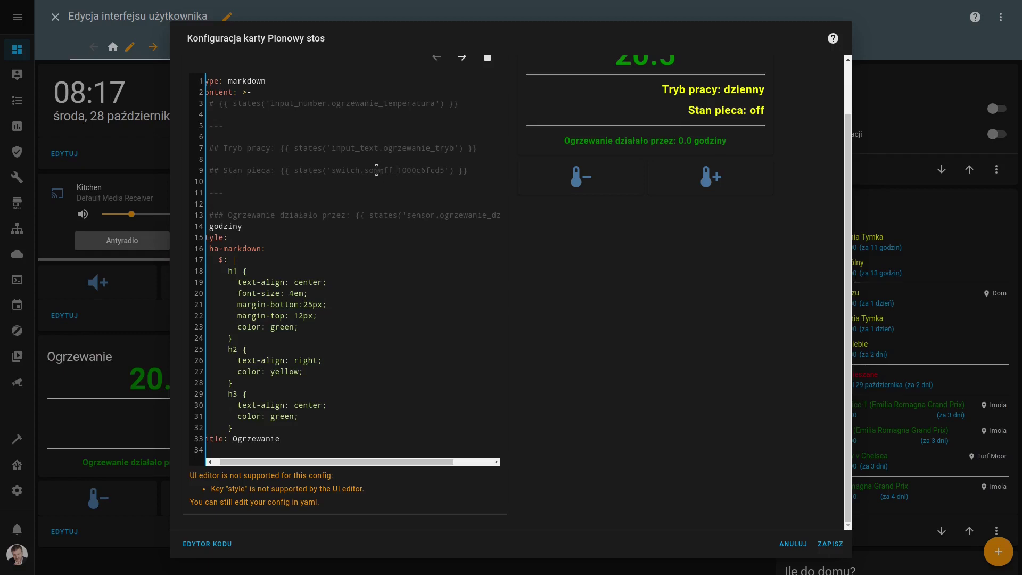
drag(387, 170, 446, 171)
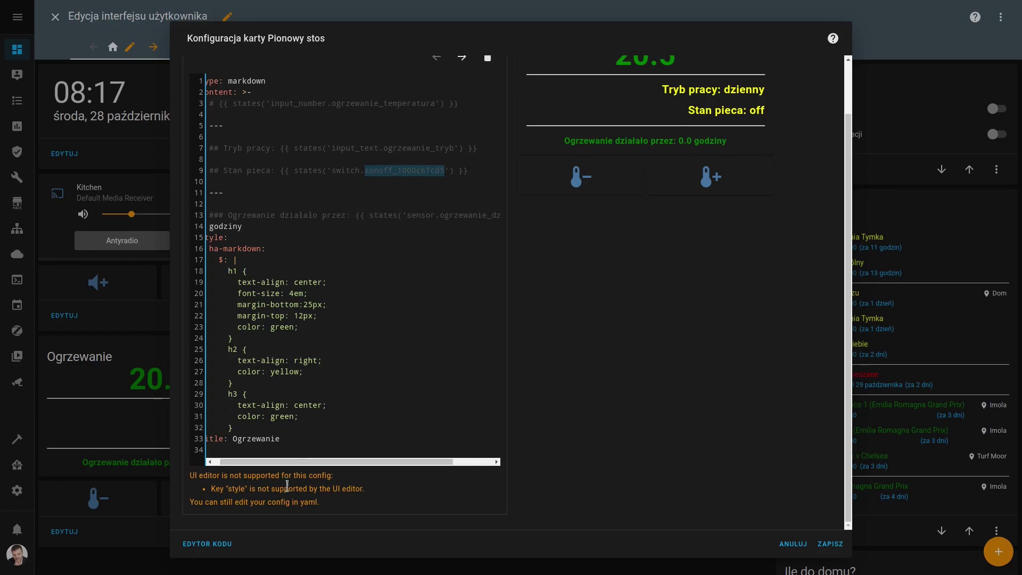
drag(298, 461, 210, 238)
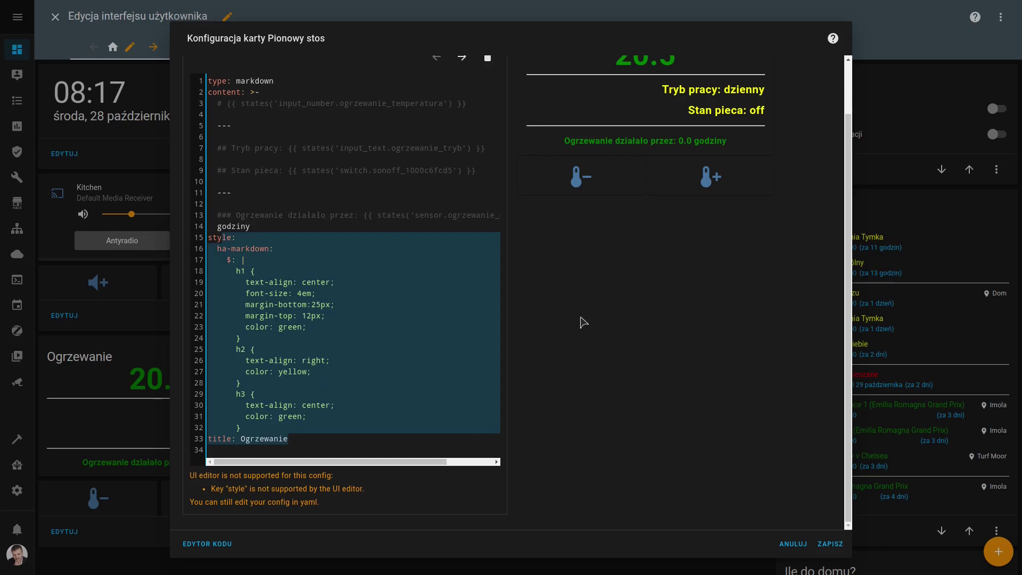
Open the second card of the vertical stack and test the thermometer-minus and thermometer-plus buttons in the preview.
scroll(531, 228, up, 2)
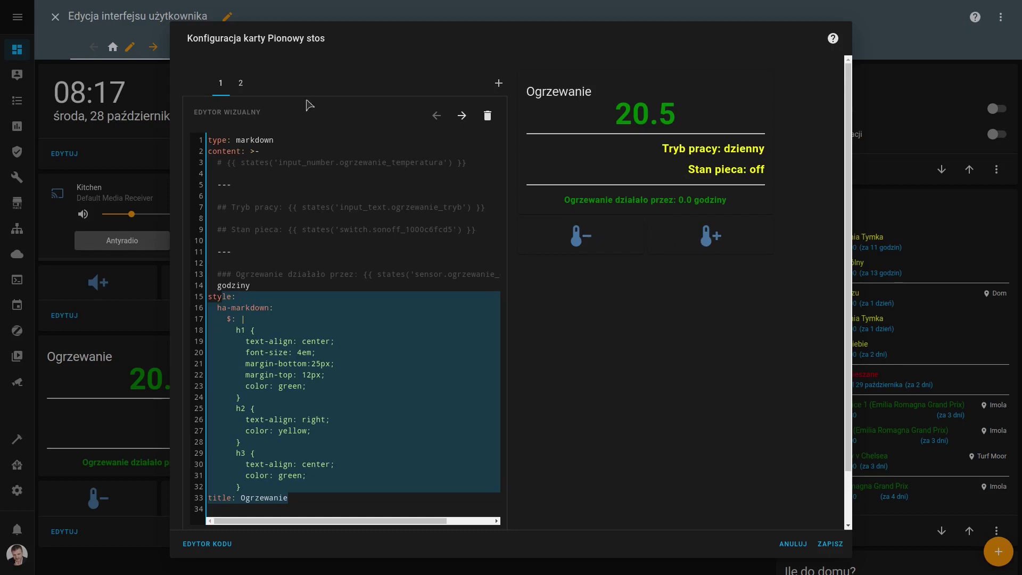
click(240, 85)
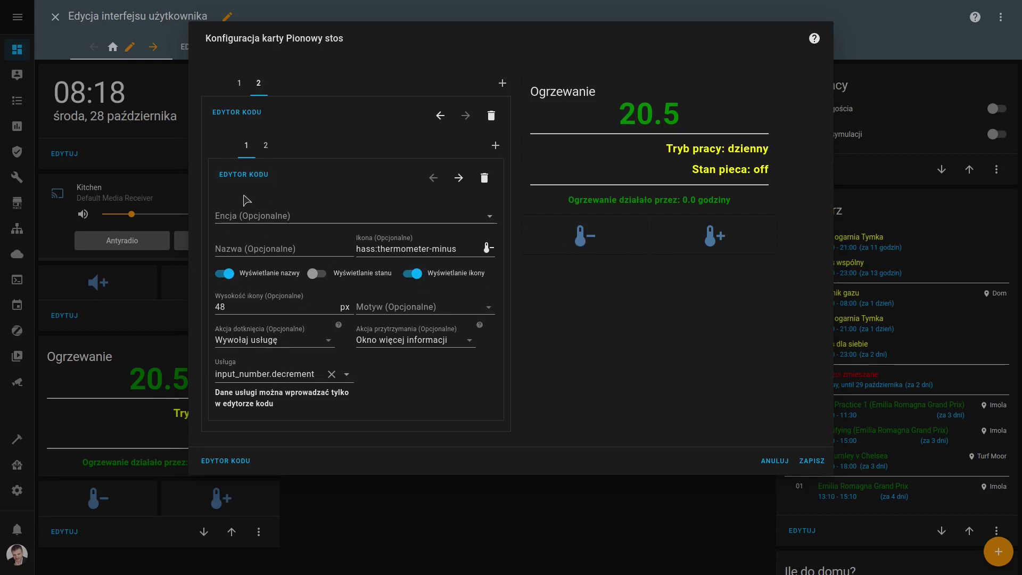
click(584, 242)
click(583, 242)
click(684, 241)
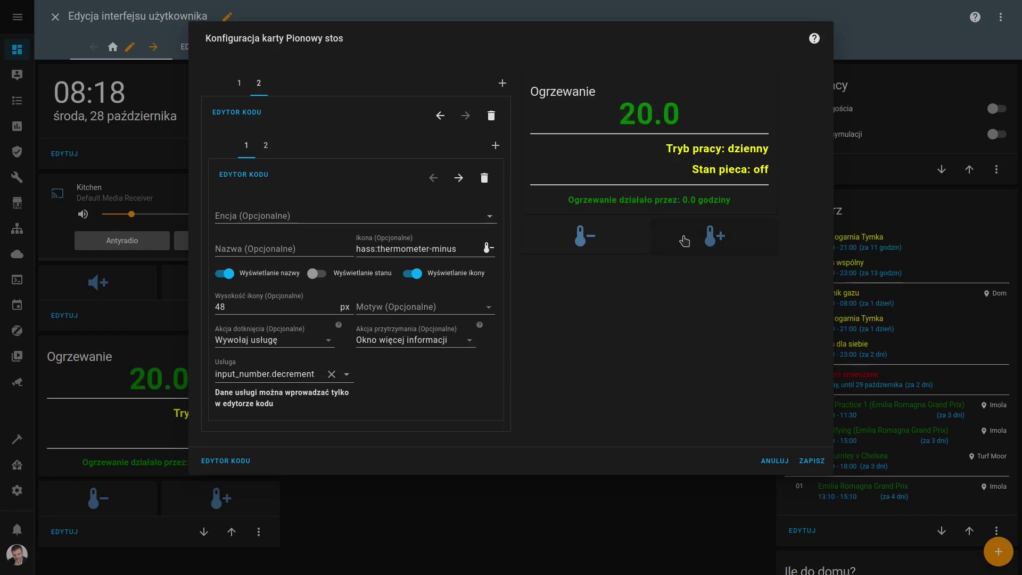
click(683, 241)
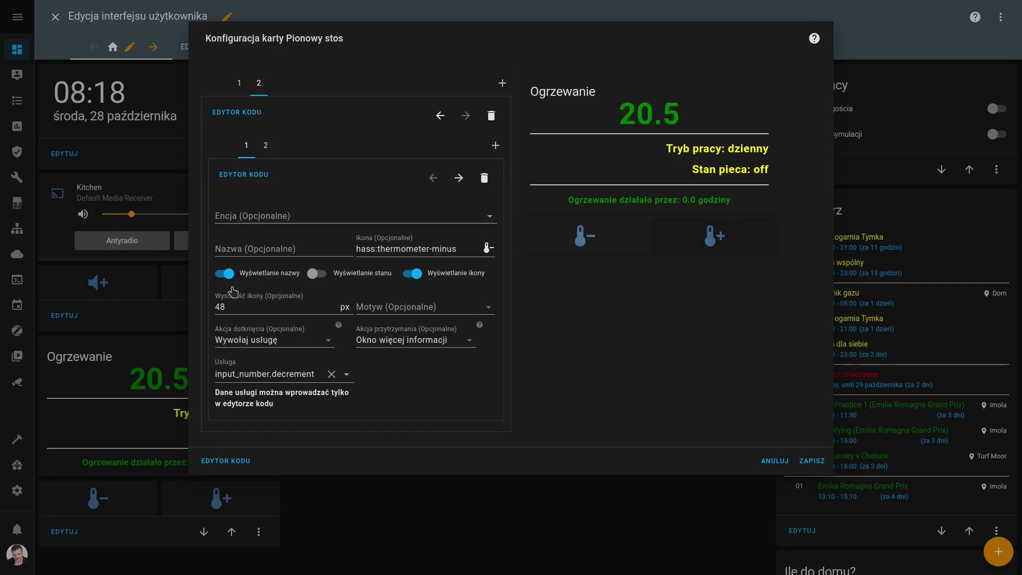
Try 64 px as the icon height of the hass:thermometer-minus button and restore it to 48 px.
drag(237, 307, 213, 308)
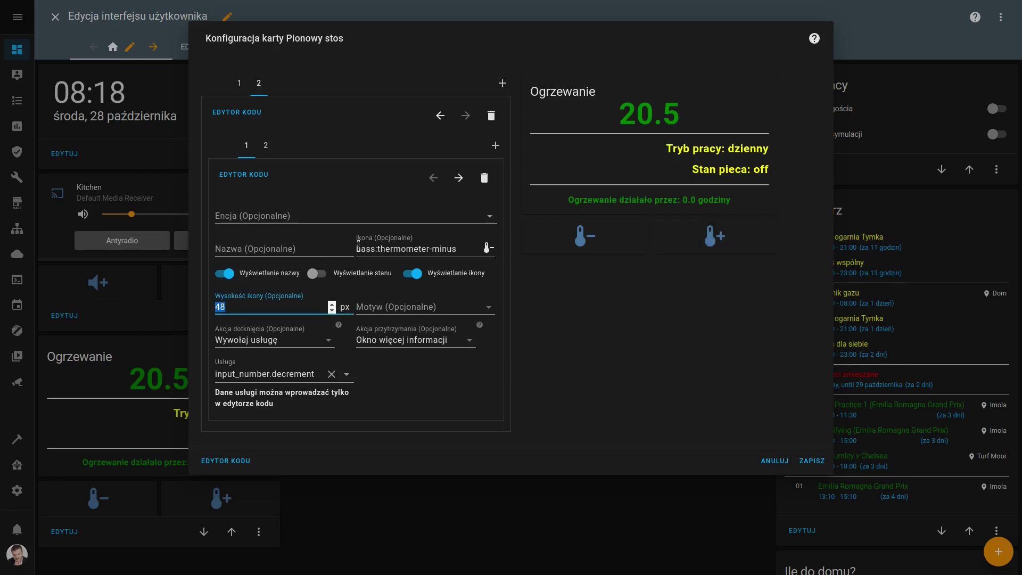
drag(357, 248, 532, 247)
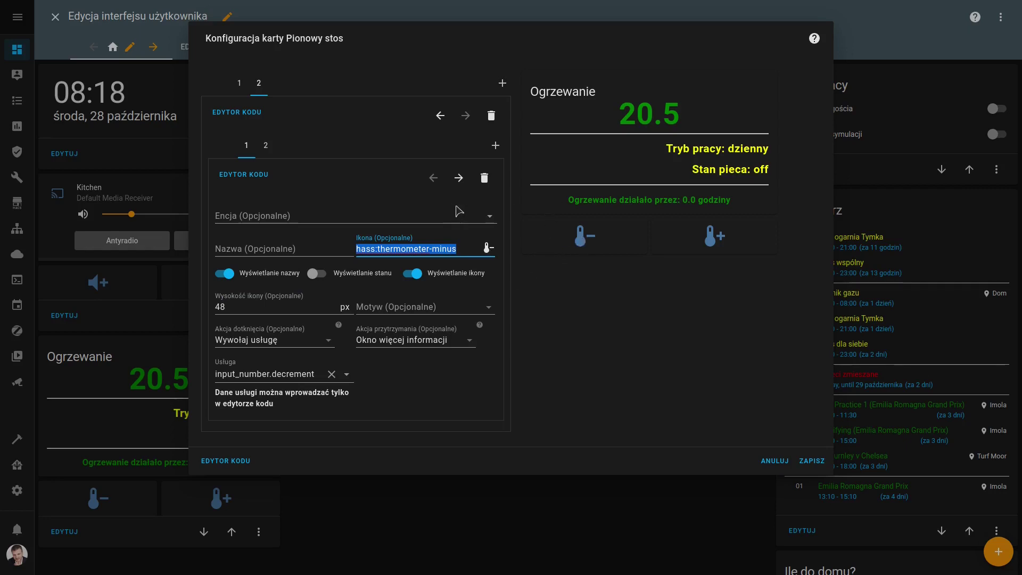
double_click(228, 307)
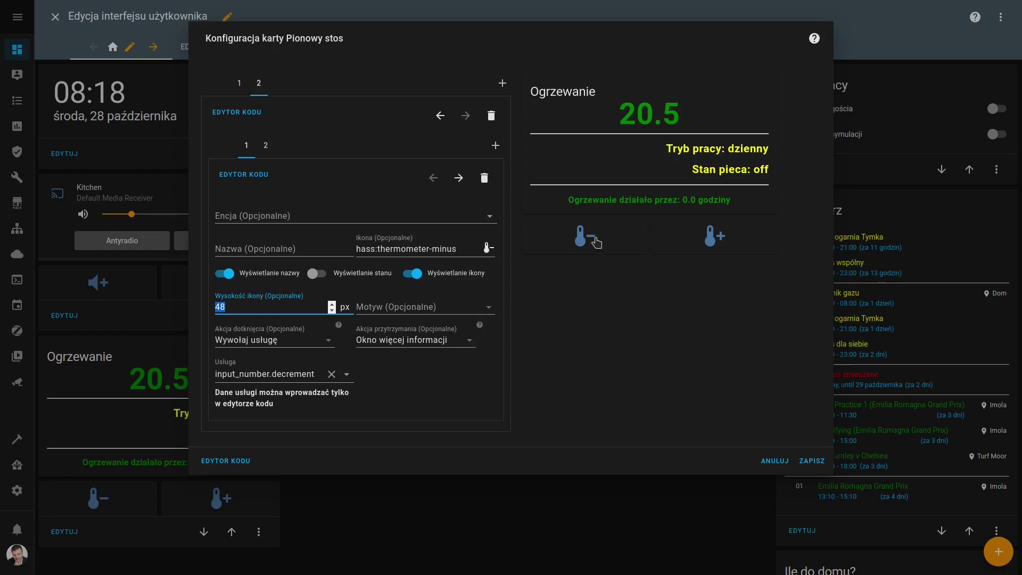
text(64)
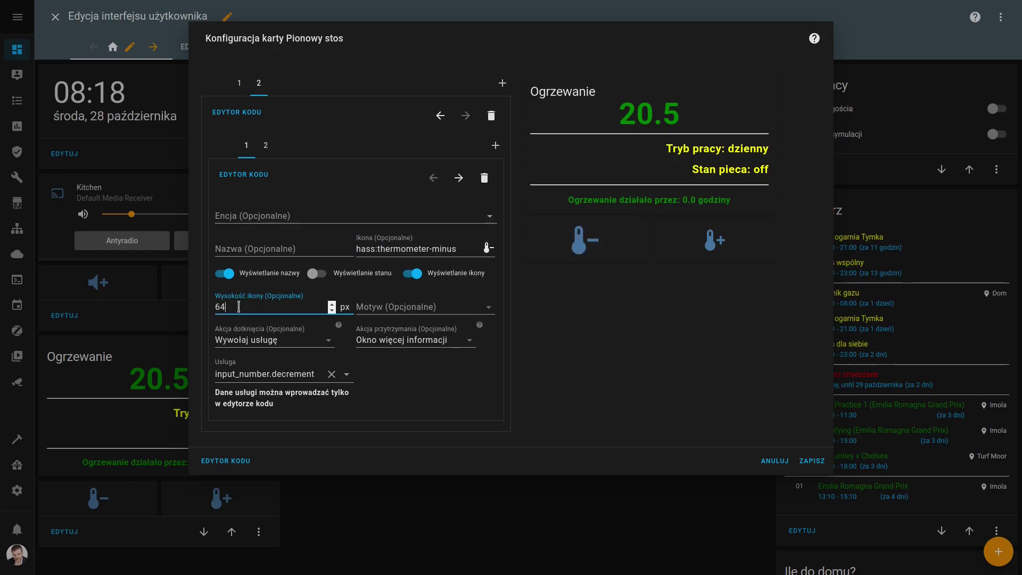
key(BackSpace)
key(BackSpace)
text(48)
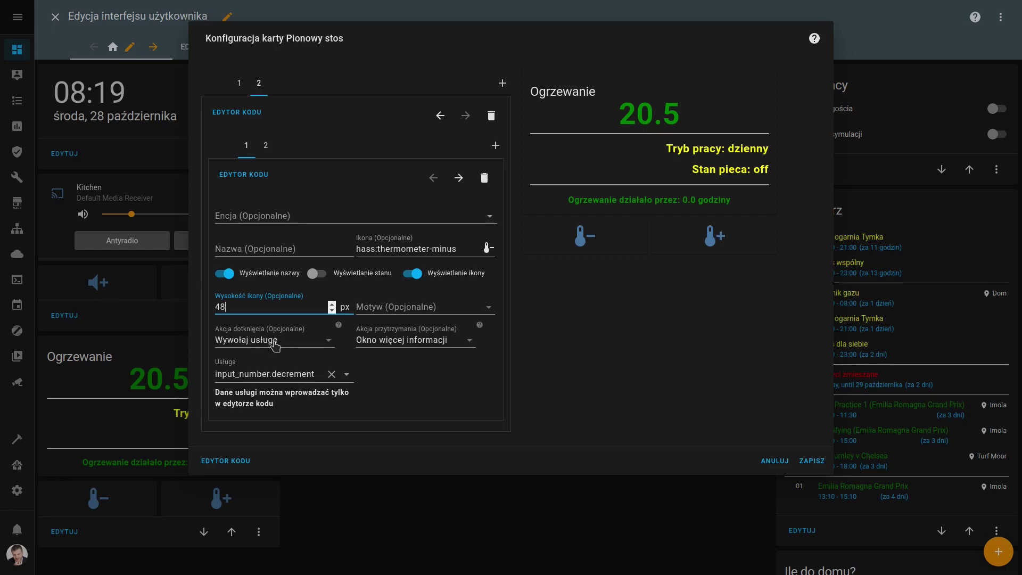
Examine the input_number.decrement service assigned to the tap action of the thermometer-minus button.
click(621, 243)
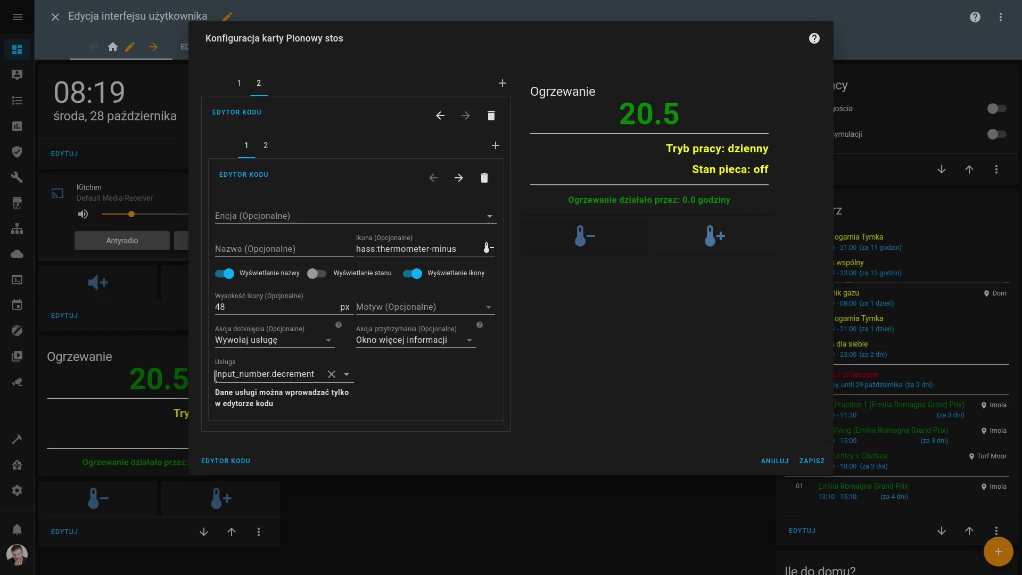
drag(216, 375, 312, 375)
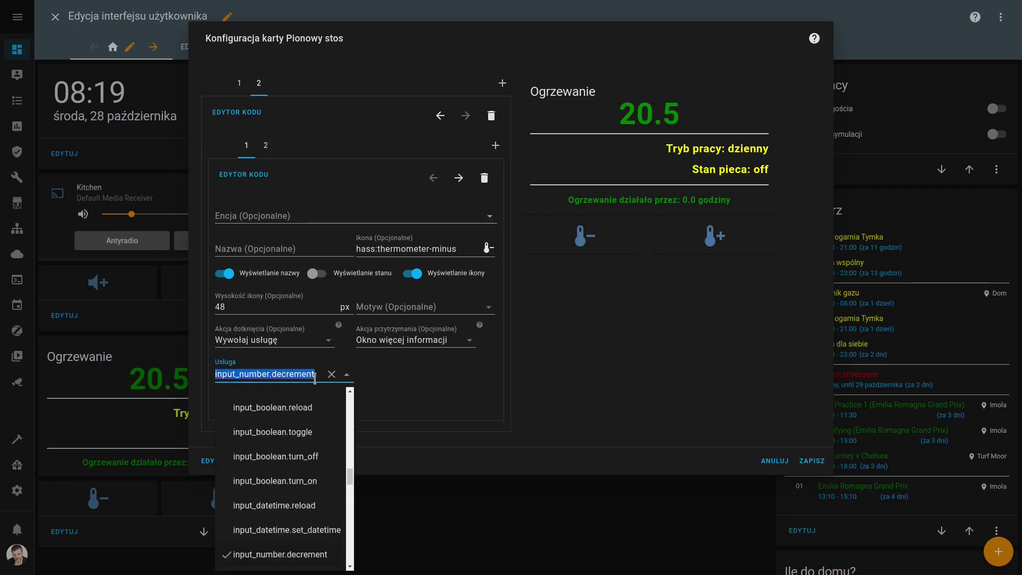
click(314, 376)
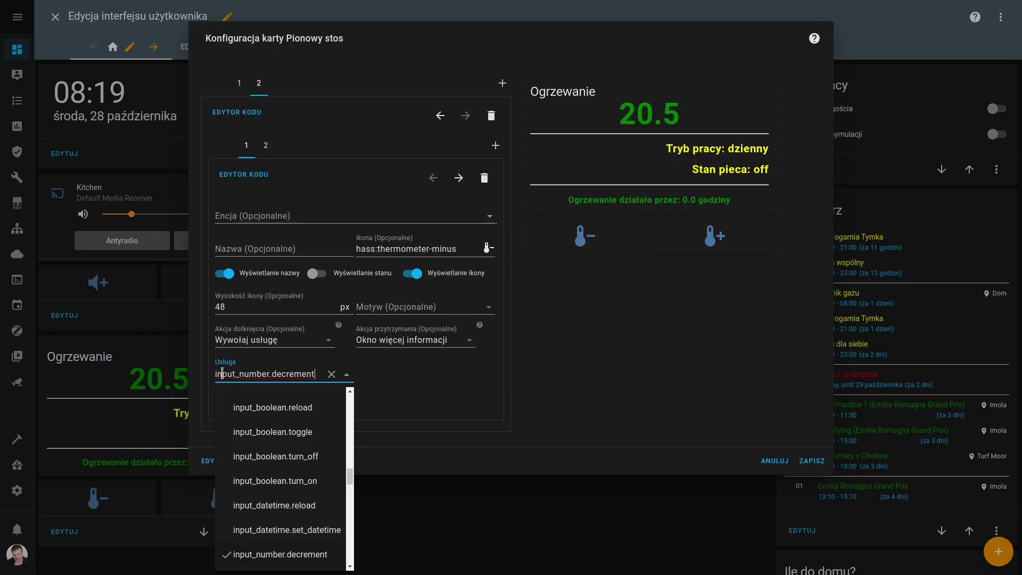
click(446, 381)
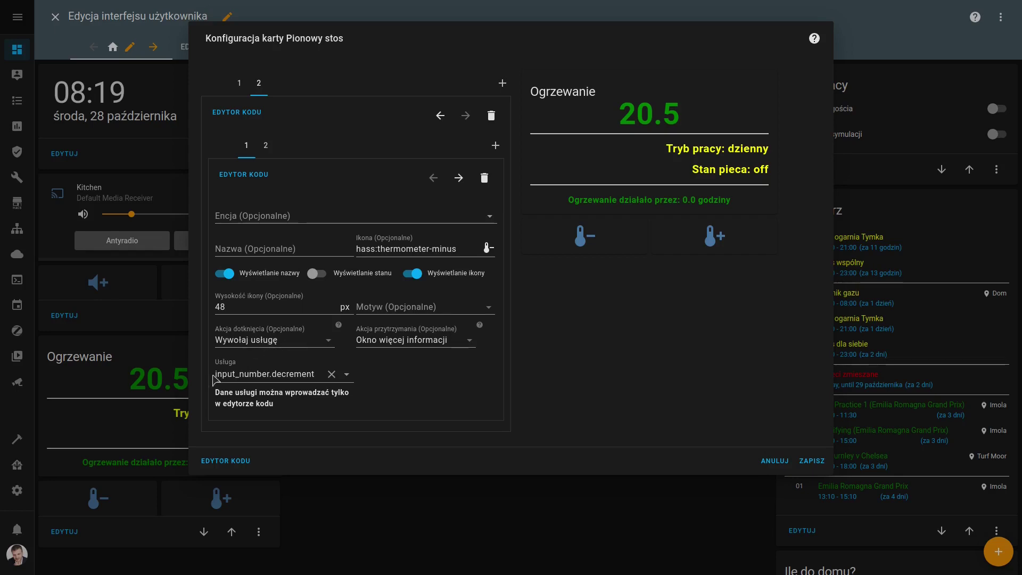
drag(217, 374, 312, 369)
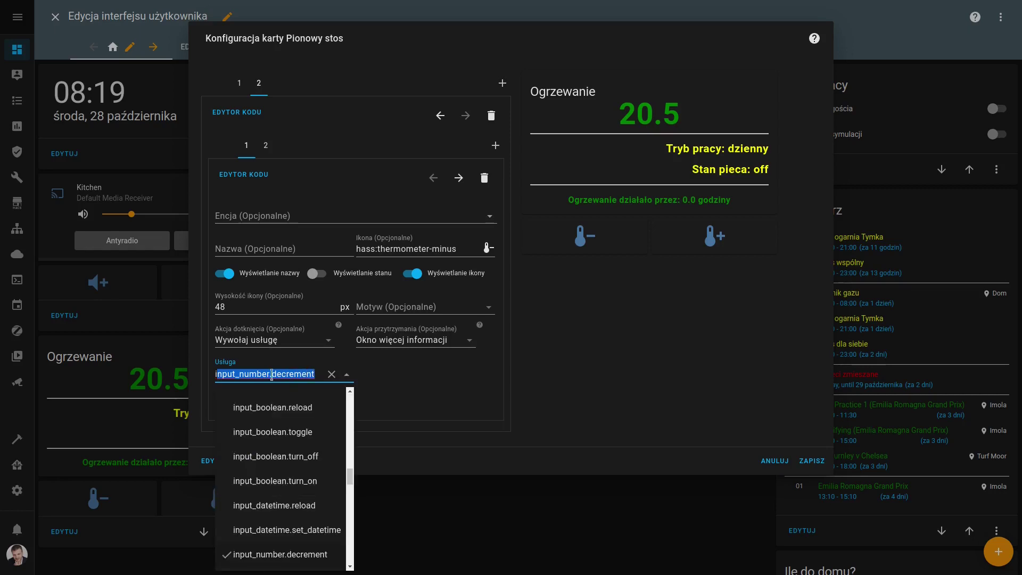
click(262, 373)
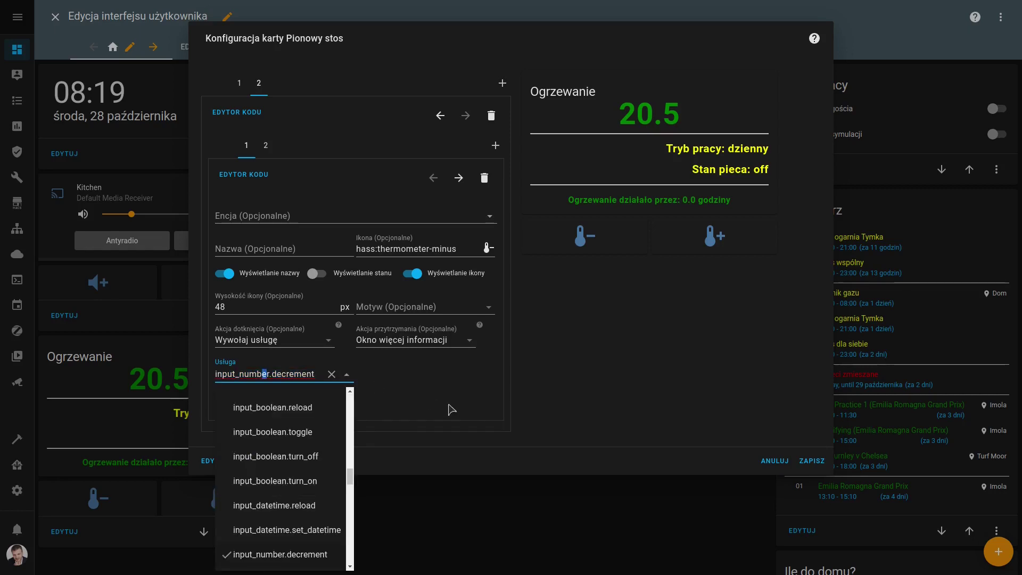
click(412, 404)
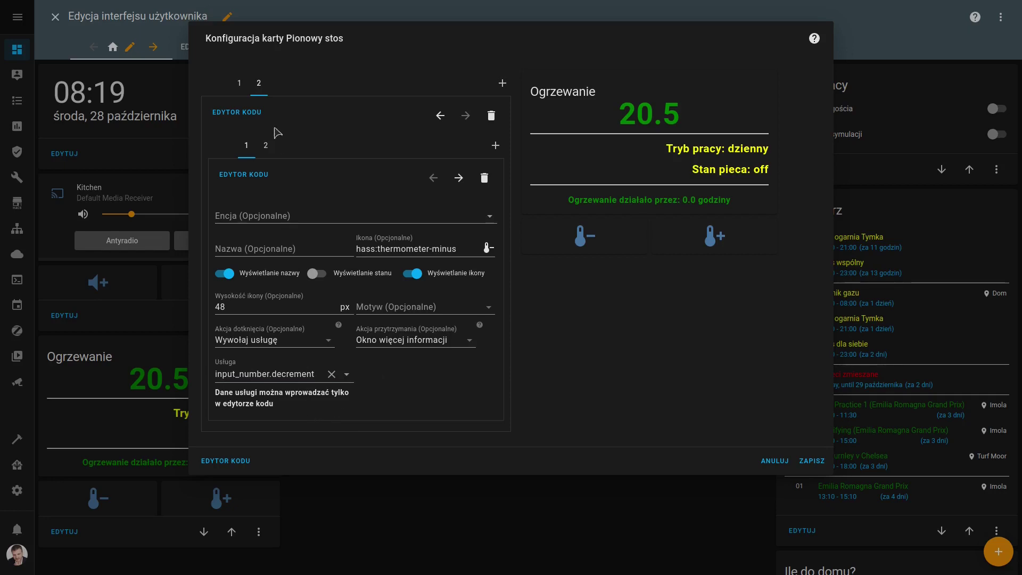
Open the thermometer-minus button's YAML code and examine its call-service action, decrement service and service_data entity_id.
click(237, 179)
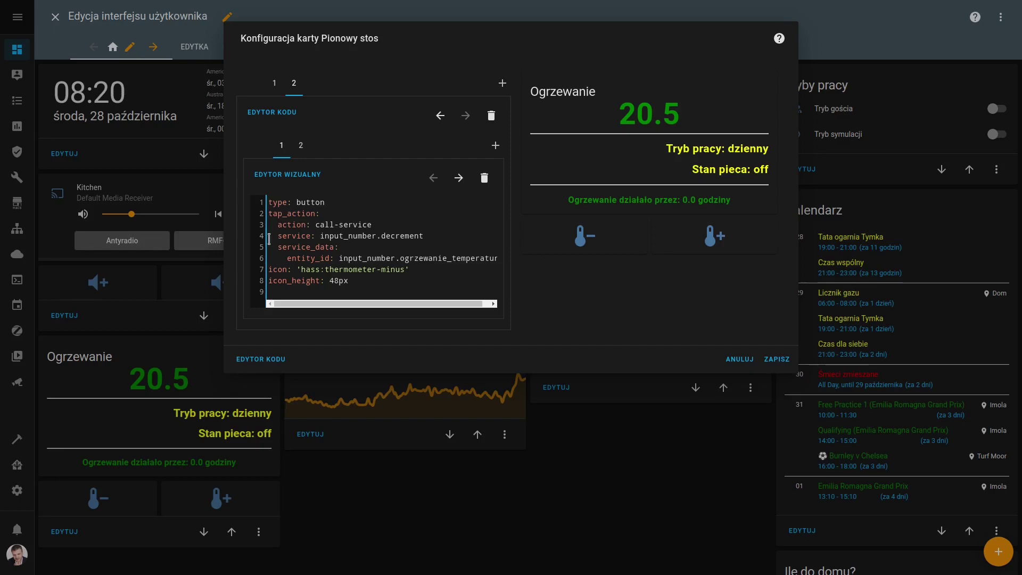
drag(278, 249, 504, 264)
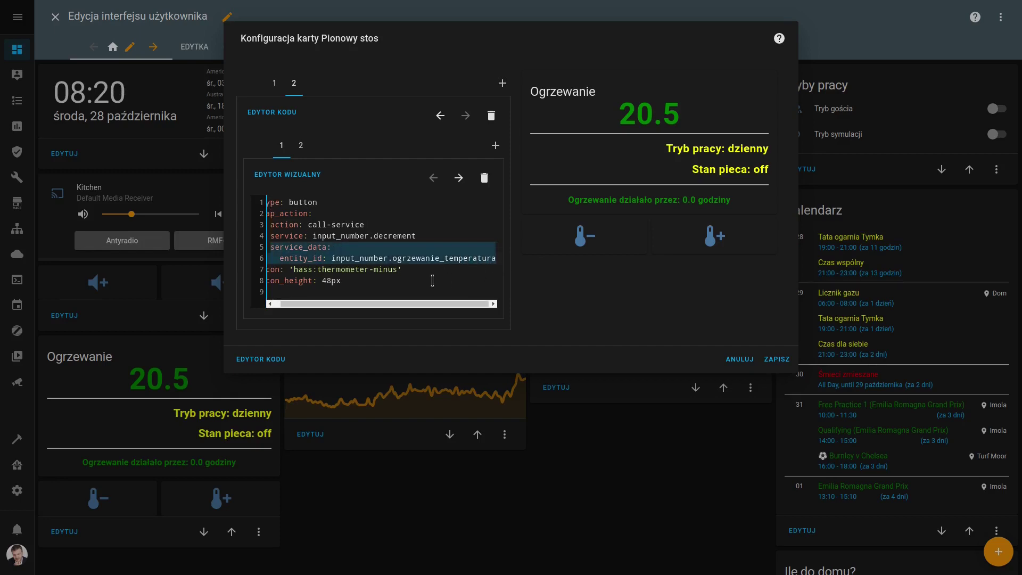
drag(270, 247, 498, 257)
drag(313, 235, 415, 236)
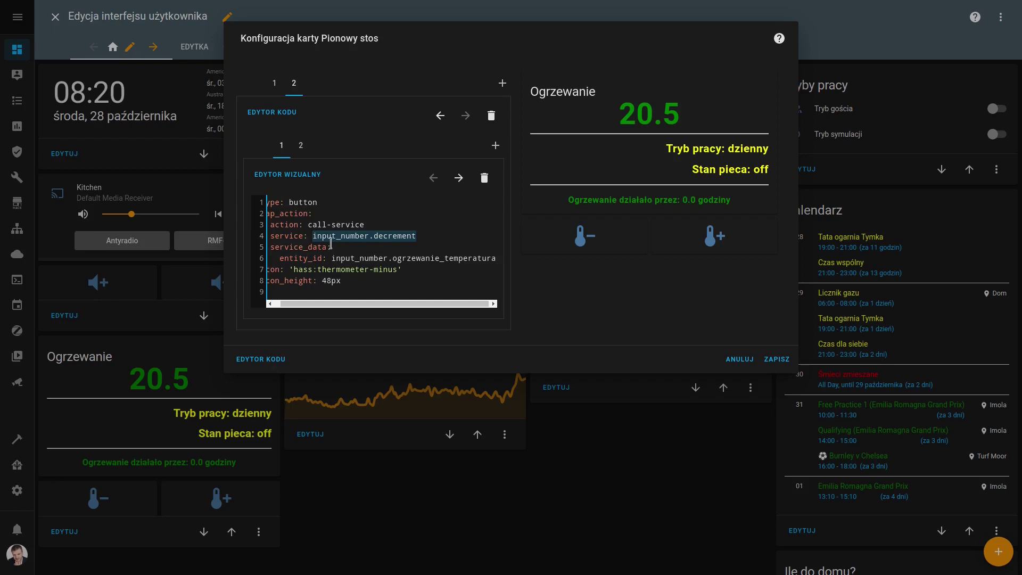
drag(309, 224, 381, 227)
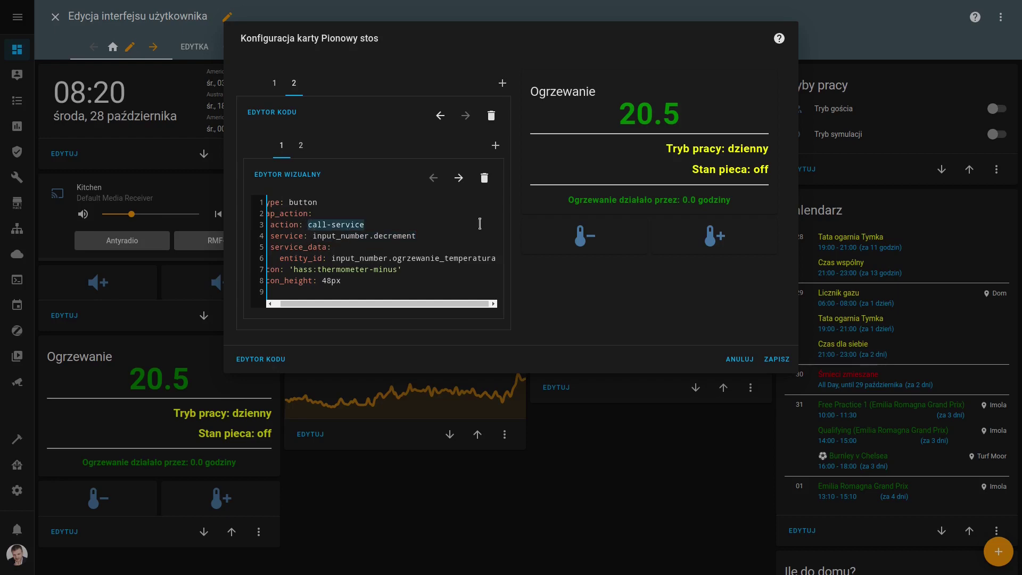
drag(312, 236, 438, 236)
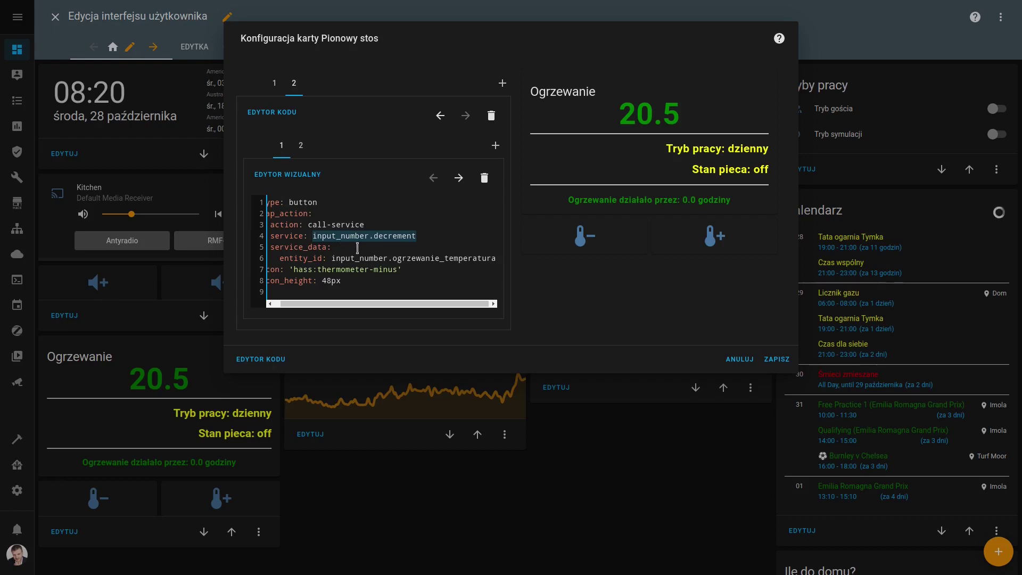
drag(271, 246, 509, 262)
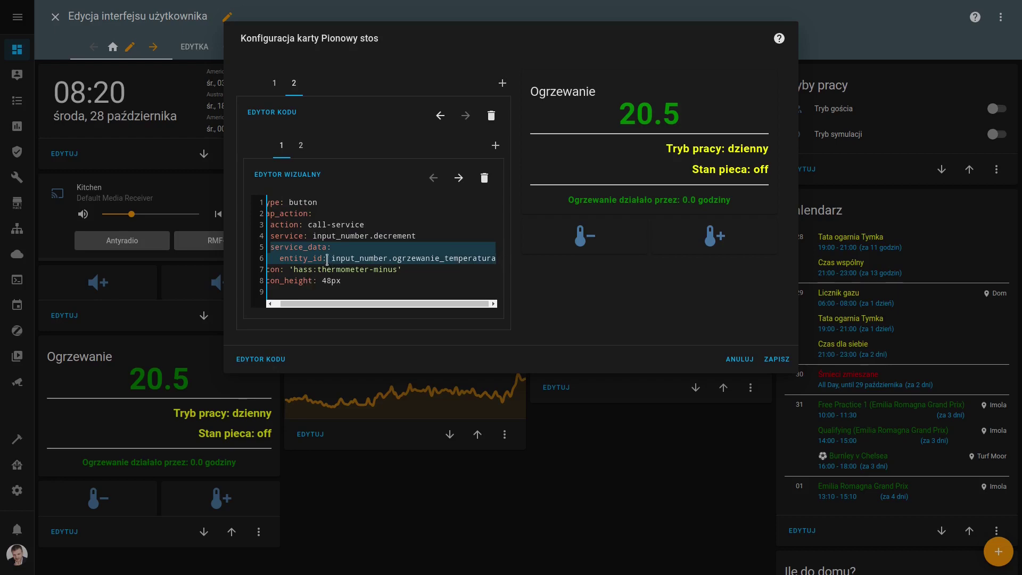
drag(333, 257, 503, 259)
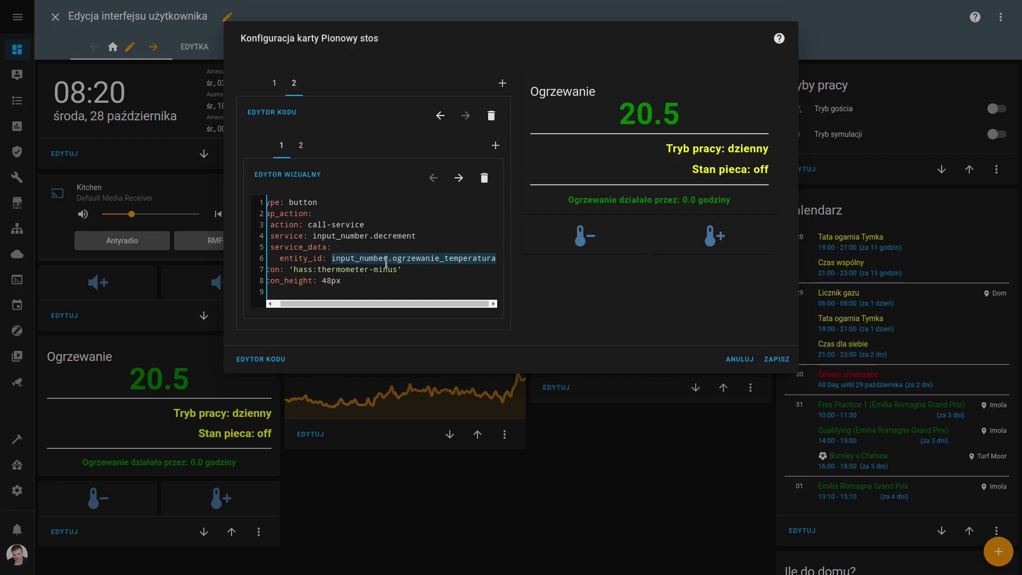
Test the buttons in the card preview by lowering the heating temperature two steps and raising it two steps.
click(590, 235)
click(590, 234)
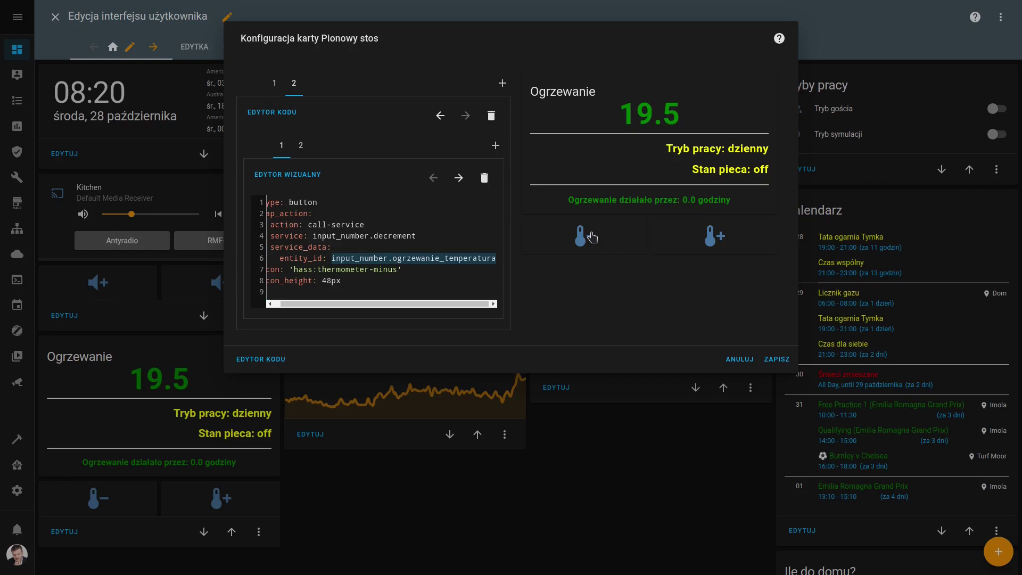
click(686, 240)
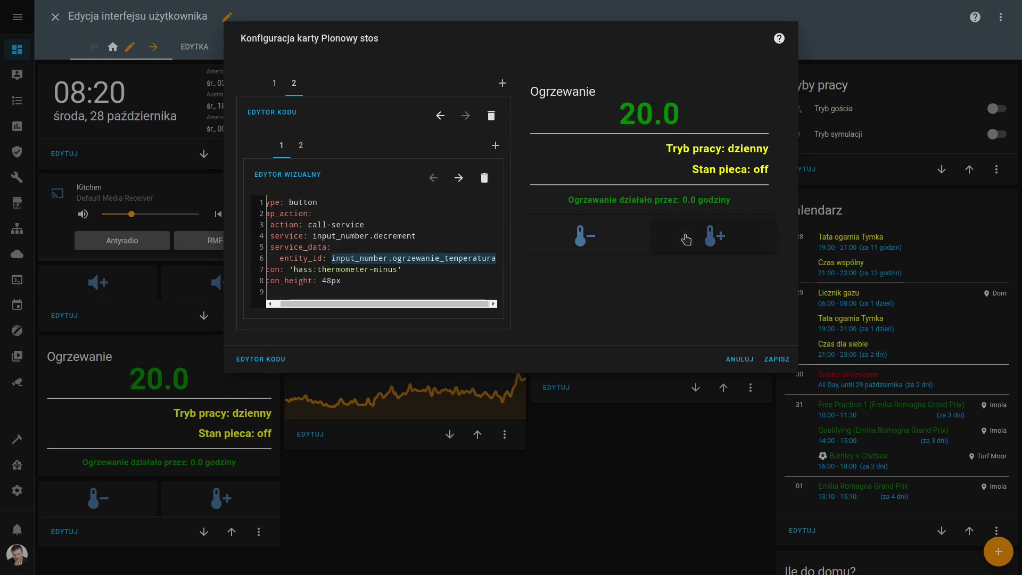
click(686, 239)
Return to the visual editor and examine the second button's hass:thermometer-plus icon and input_number.increment service.
click(287, 174)
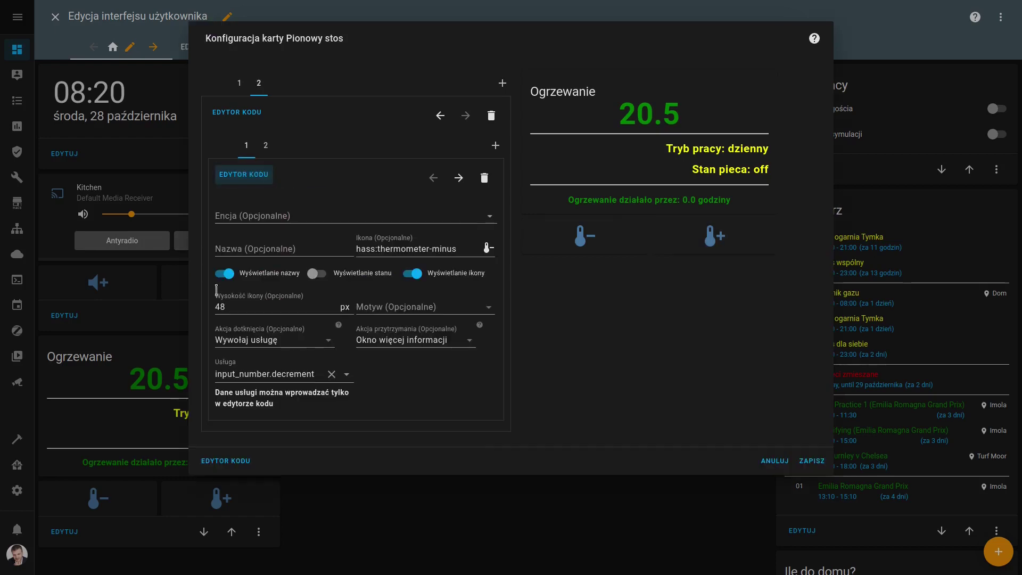
click(266, 146)
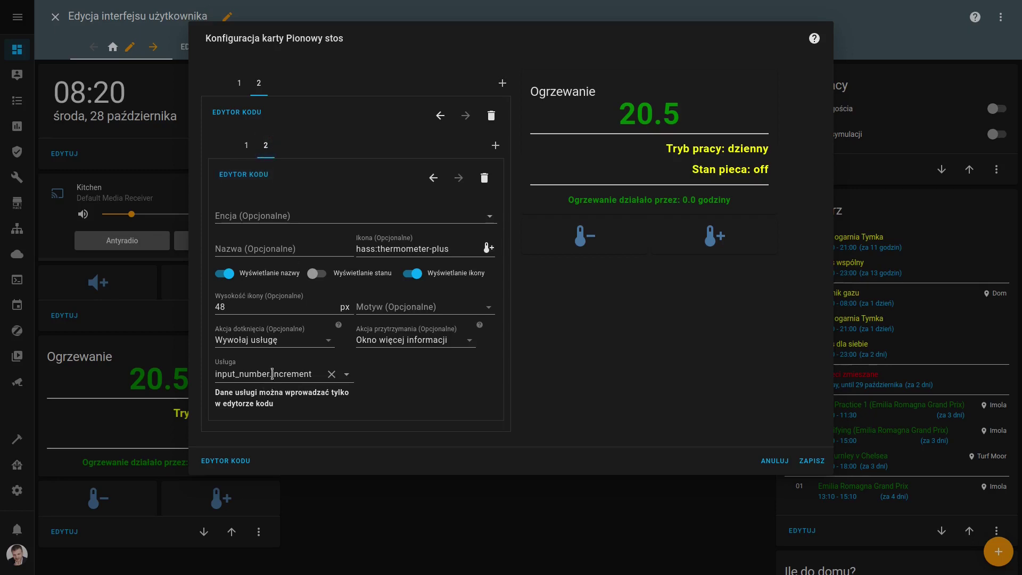
click(316, 375)
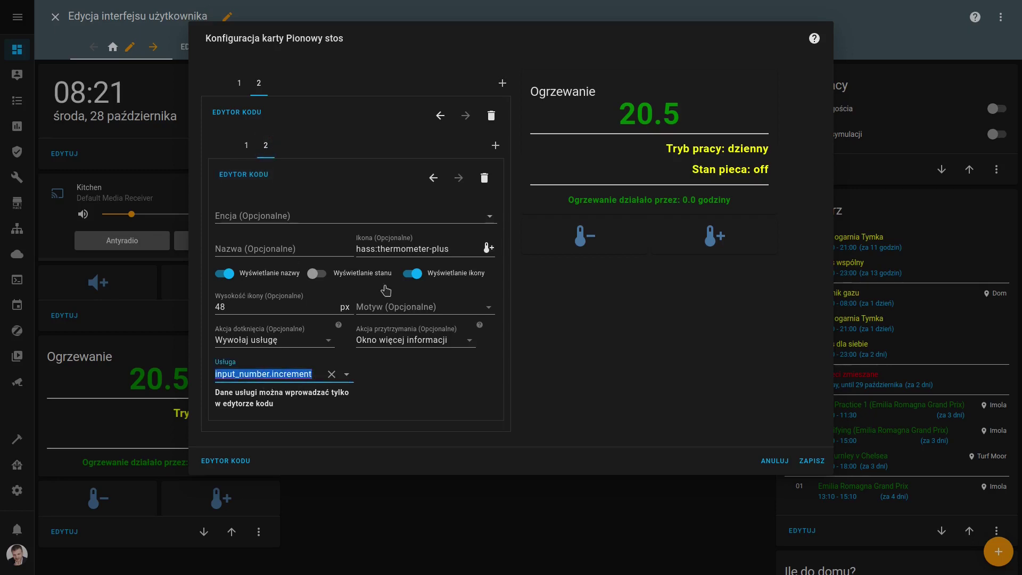
drag(456, 249, 356, 250)
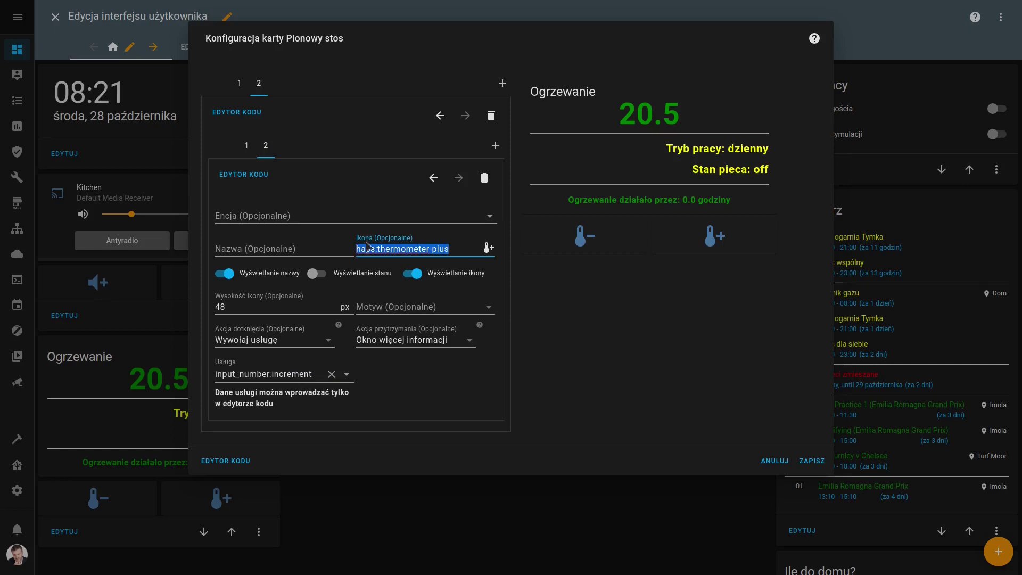
click(317, 374)
drag(316, 374, 215, 374)
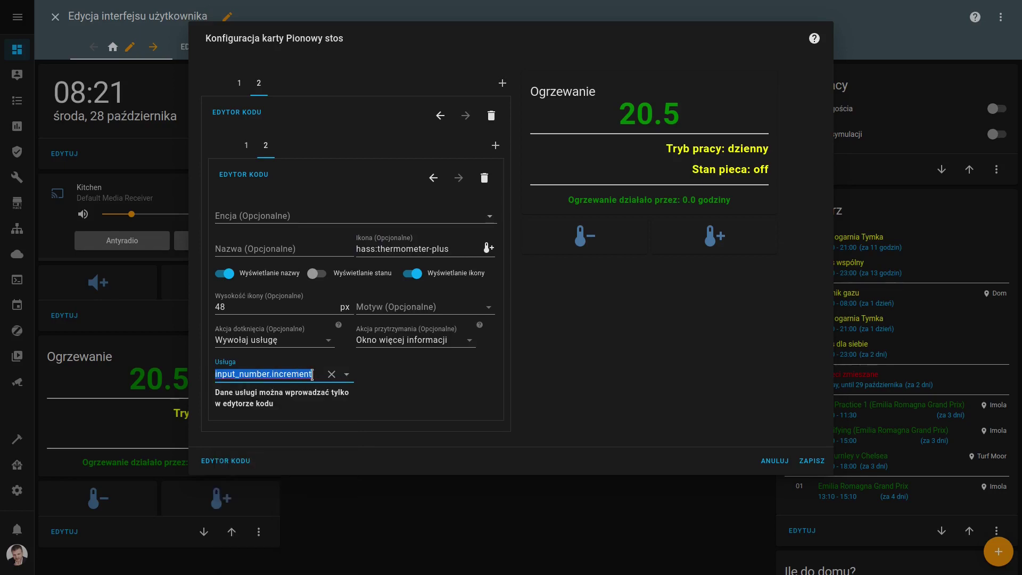